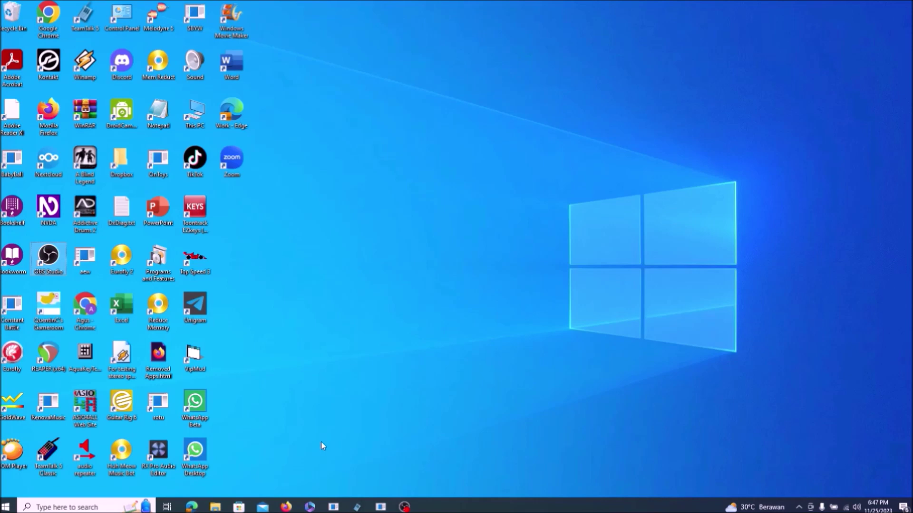
# Step: Launch Firefox and open the Blogger dashboard at blogger.com
pyautogui.press('super+5')
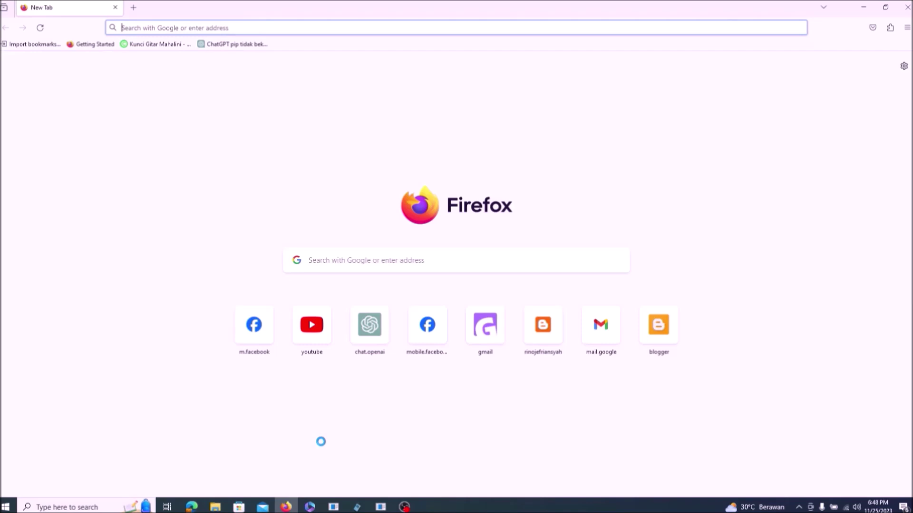
pyautogui.write('blogger.com/')
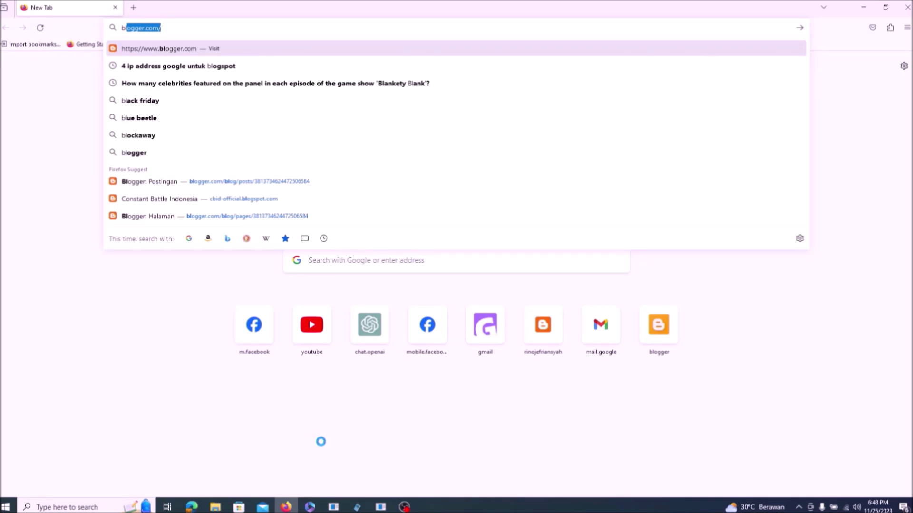
pyautogui.press('Return')
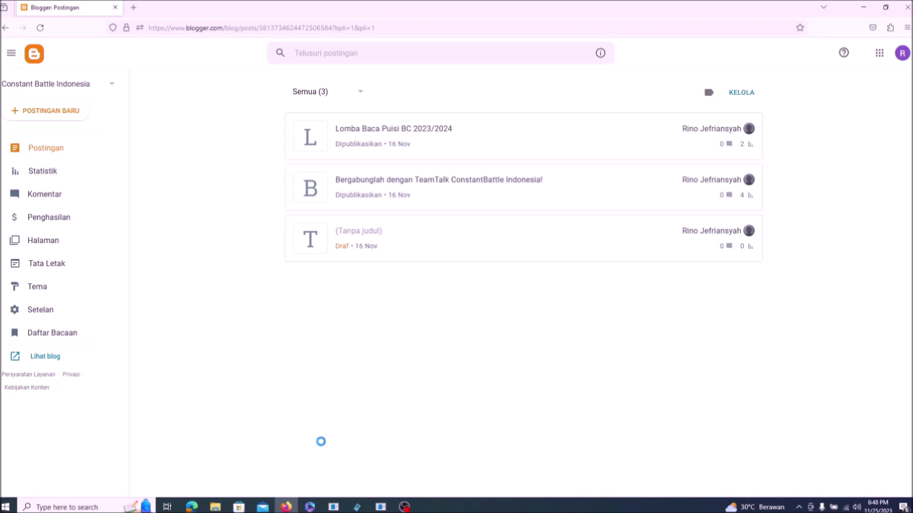
# Step: Open the settings (Setelan) of the Constant Battle Indonesia blog
pyautogui.press('Tab')
pyautogui.press('Tab')
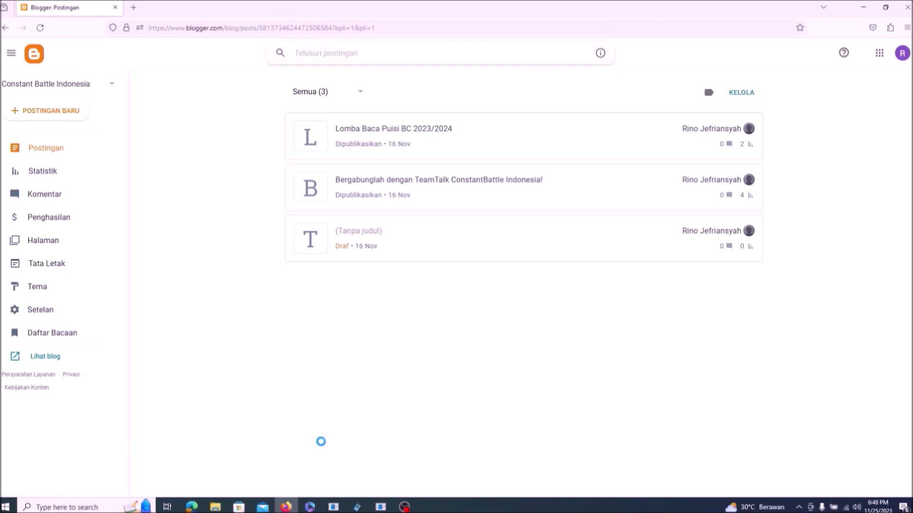
pyautogui.press('Tab')
pyautogui.press('Tab')
pyautogui.press('Tab')
pyautogui.press('Tab')
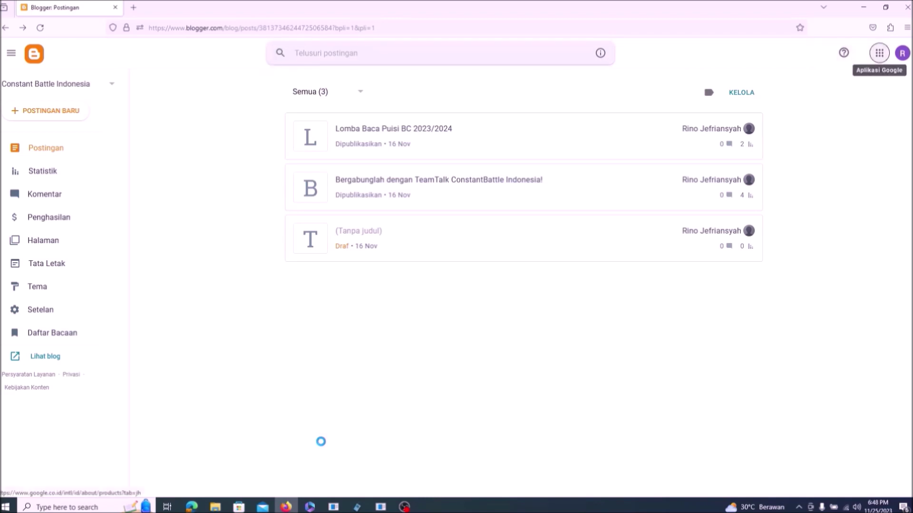
pyautogui.press('Tab')
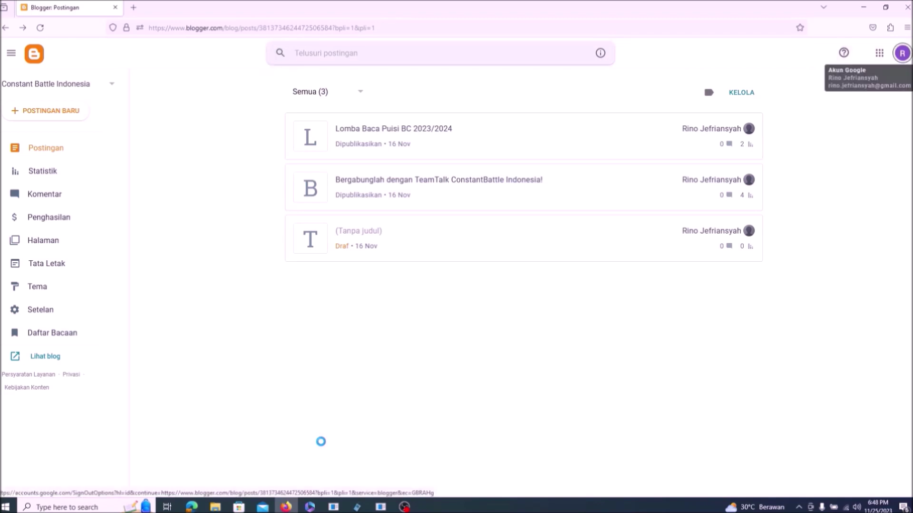
pyautogui.press('Tab')
pyautogui.press('Tab')
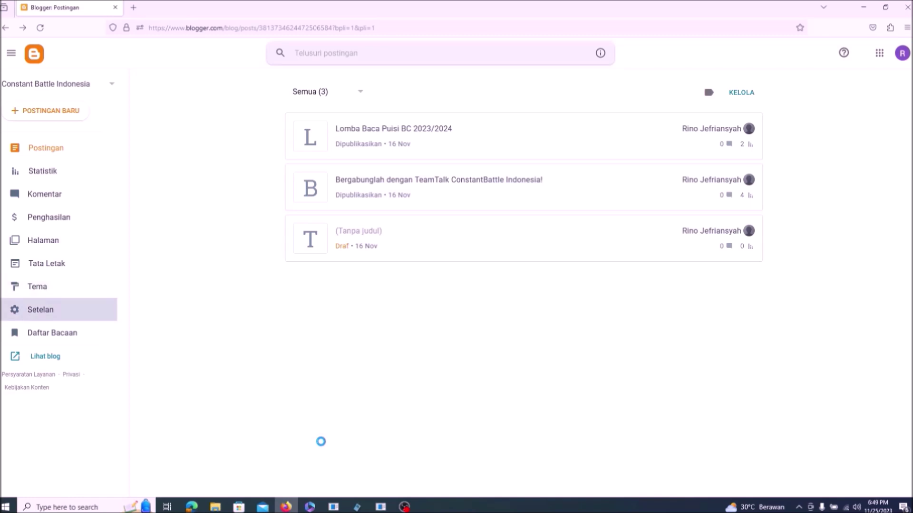
pyautogui.click(40, 309)
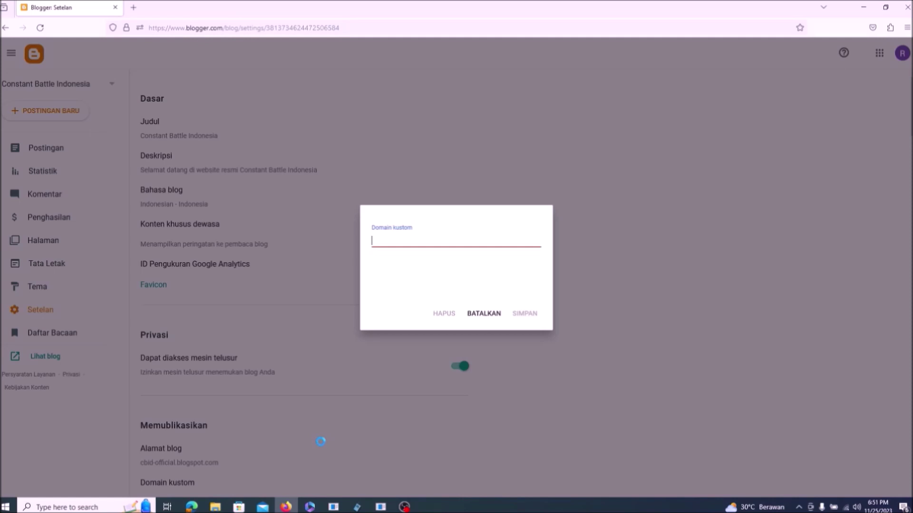
pyautogui.write('www.')
pyautogui.write('cbid')
pyautogui.write('.my.id')
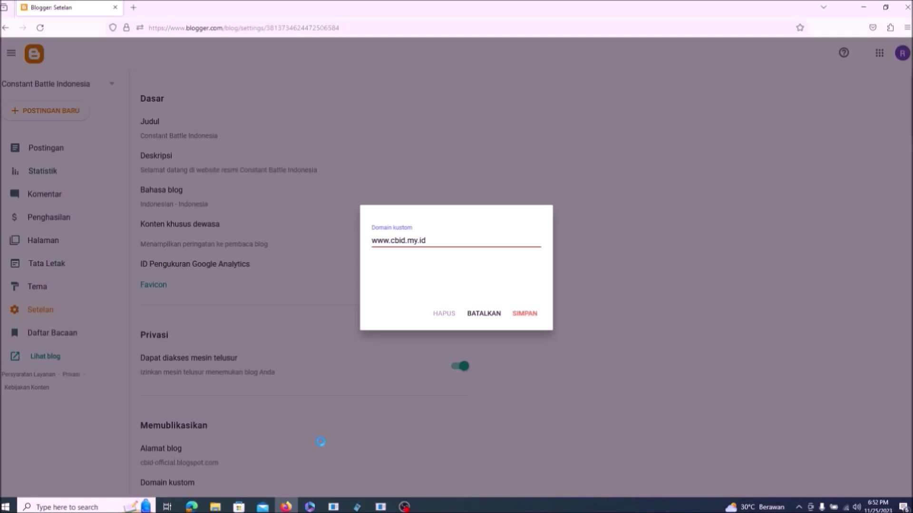
pyautogui.press('Tab')
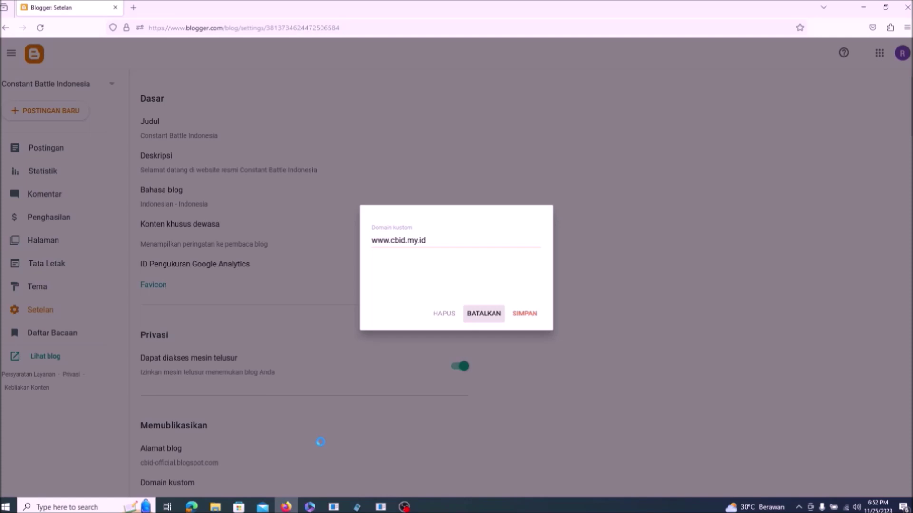
pyautogui.press('Tab')
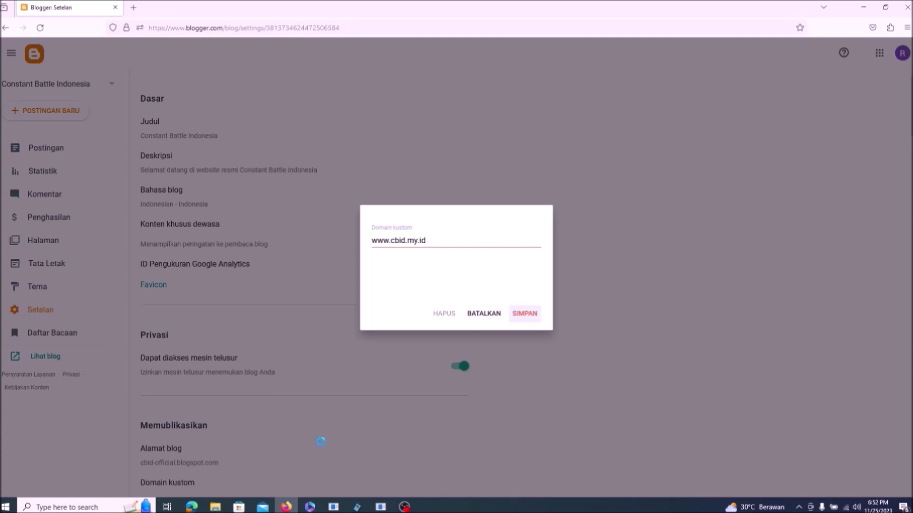
pyautogui.press('Return')
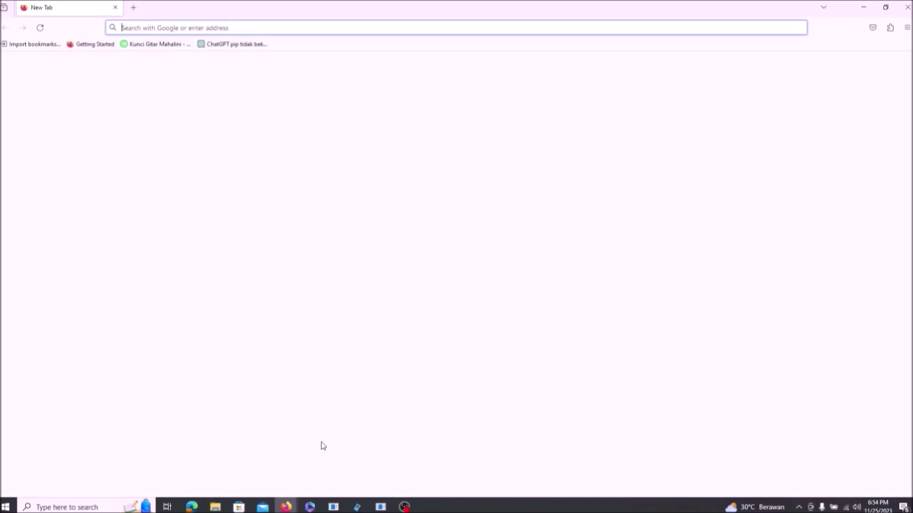
pyautogui.write('n')
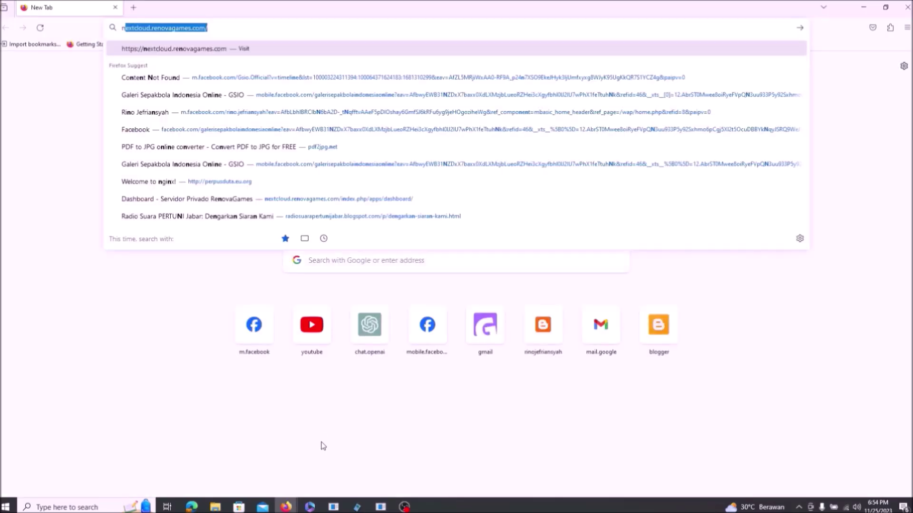
pyautogui.write('ew.')
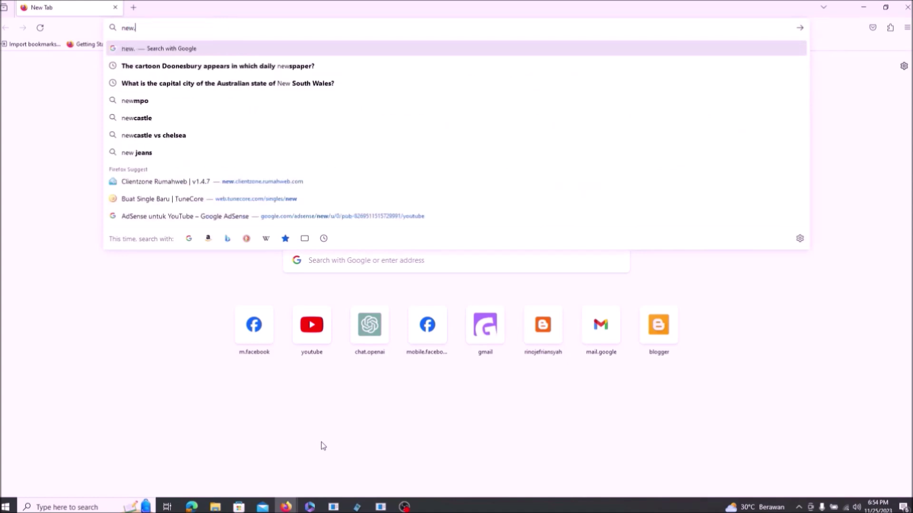
pyautogui.press('BackSpace')
pyautogui.press('BackSpace')
pyautogui.press('BackSpace')
pyautogui.press('BackSpace')
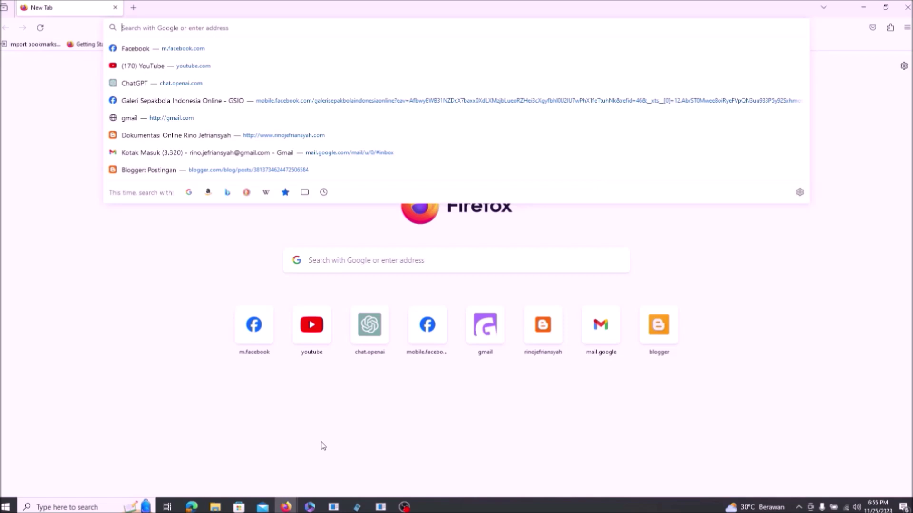
# Step: Open the Rumahweb client area at new.clientzone.rumahweb.com
pyautogui.write('n')
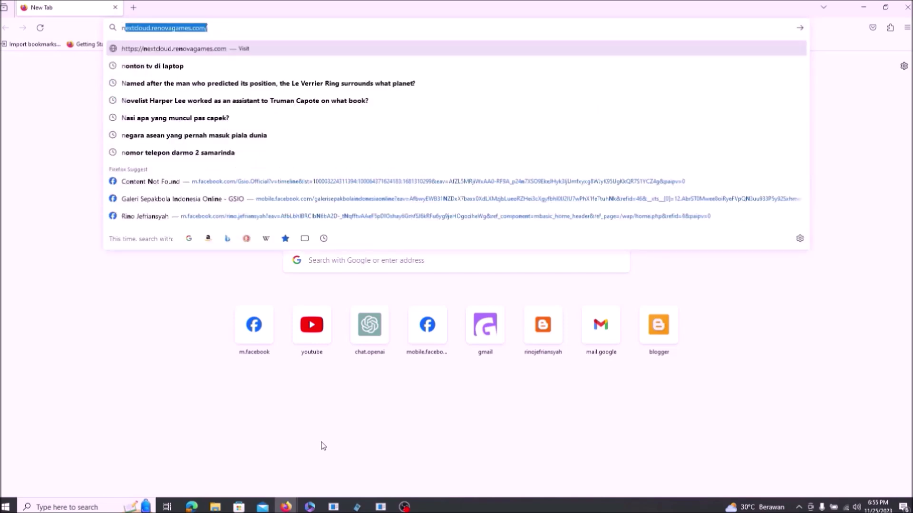
pyautogui.write('e')
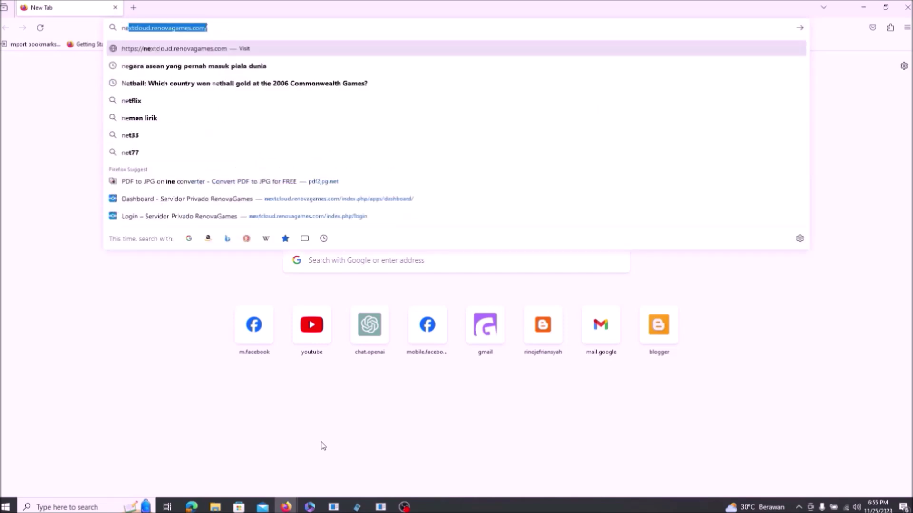
pyautogui.write('w.')
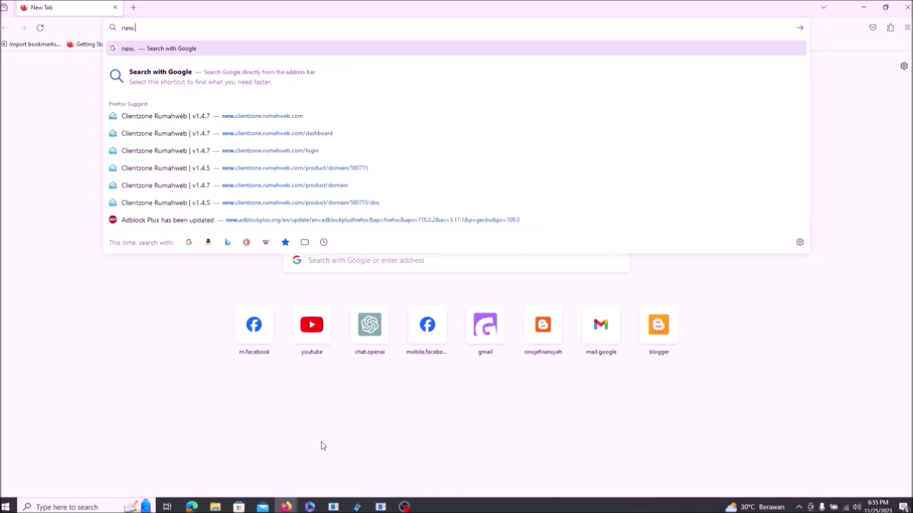
pyautogui.write('c')
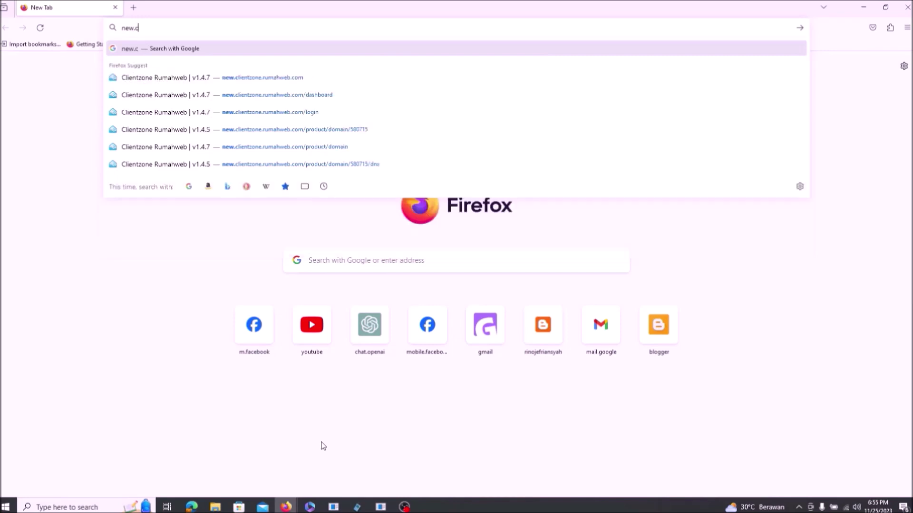
pyautogui.write('i')
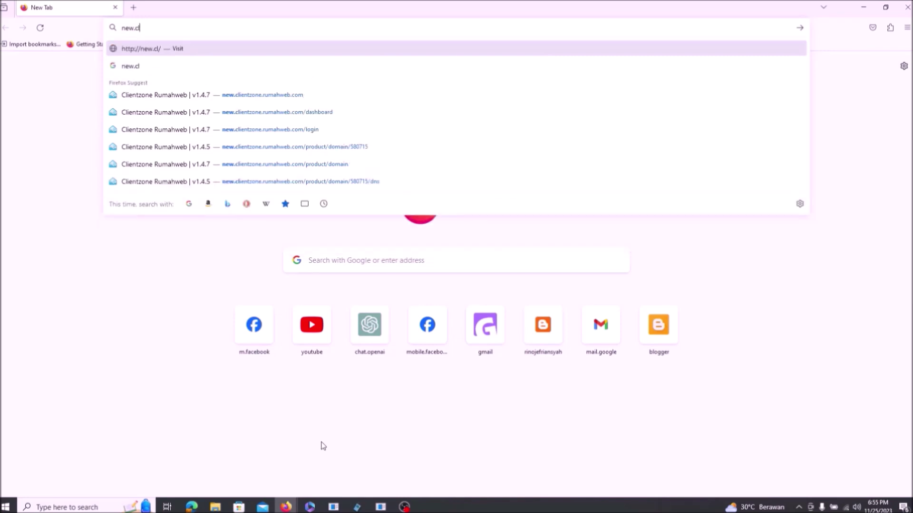
pyautogui.write('e')
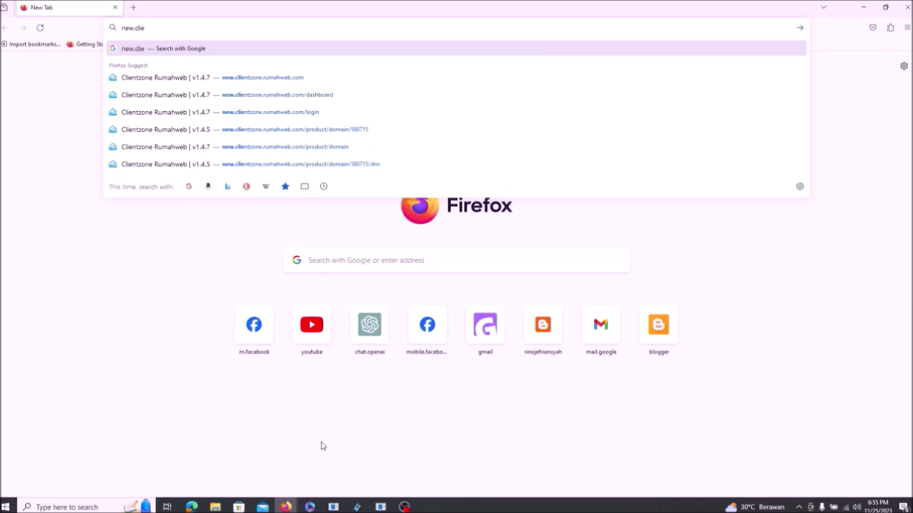
pyautogui.write('ntz')
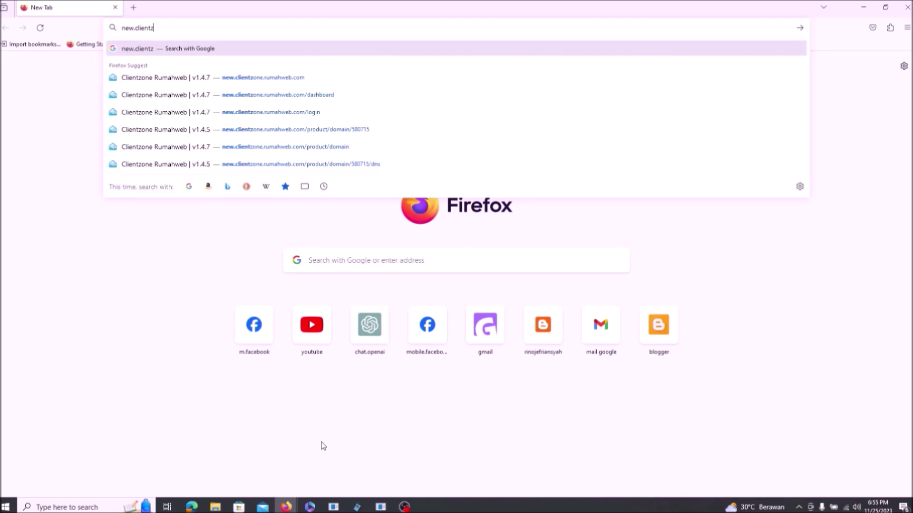
pyautogui.write('o')
pyautogui.write('ne')
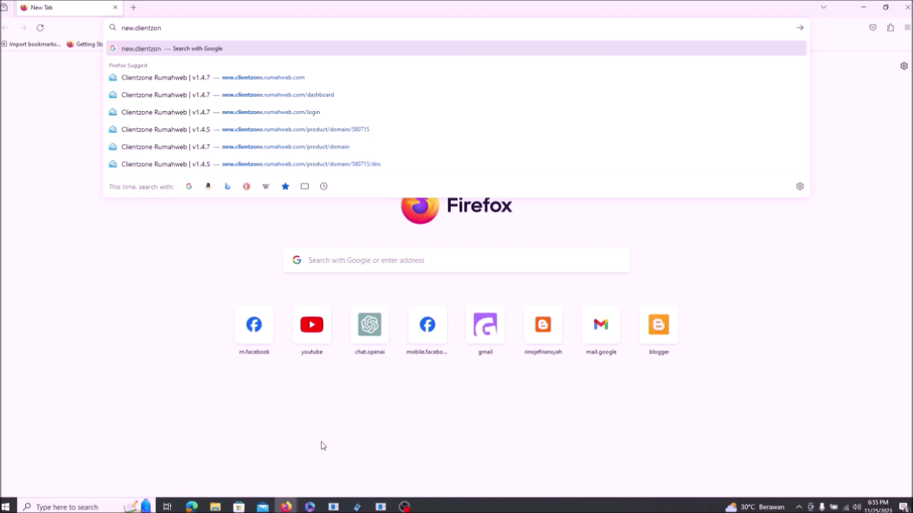
pyautogui.write('.')
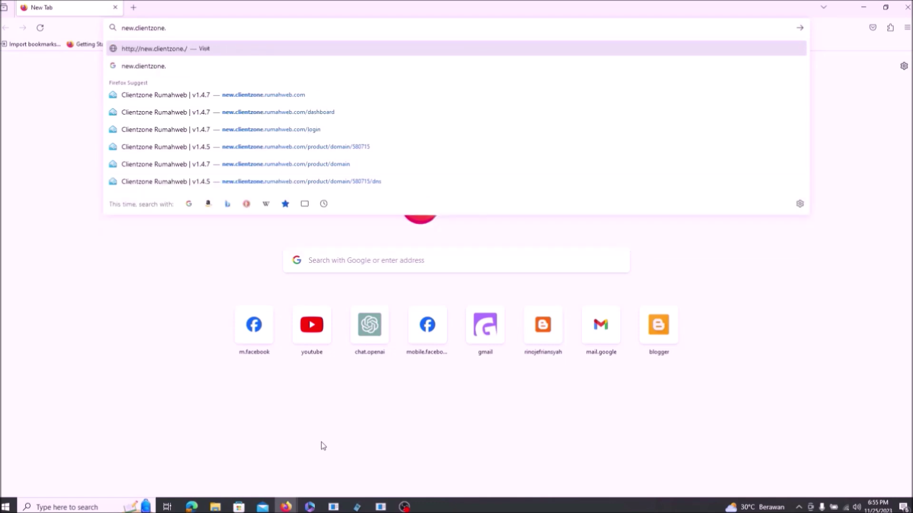
pyautogui.write('r')
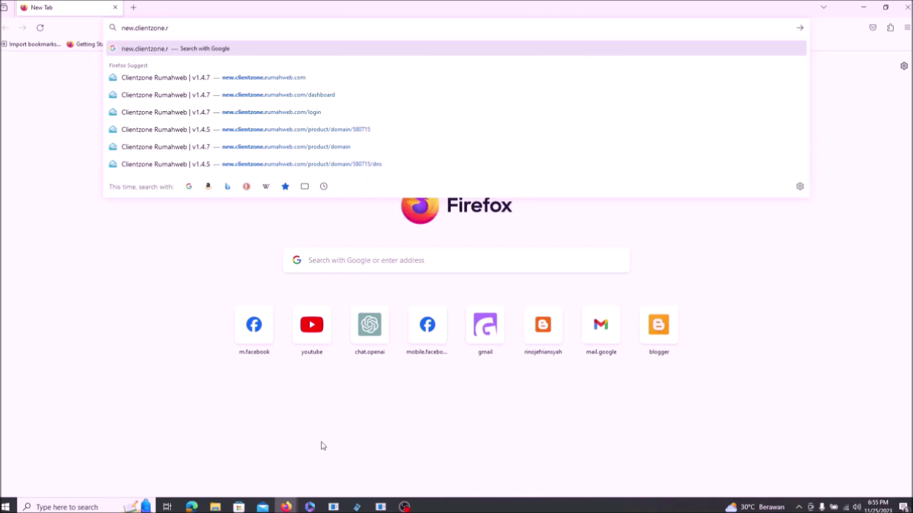
pyautogui.write('u')
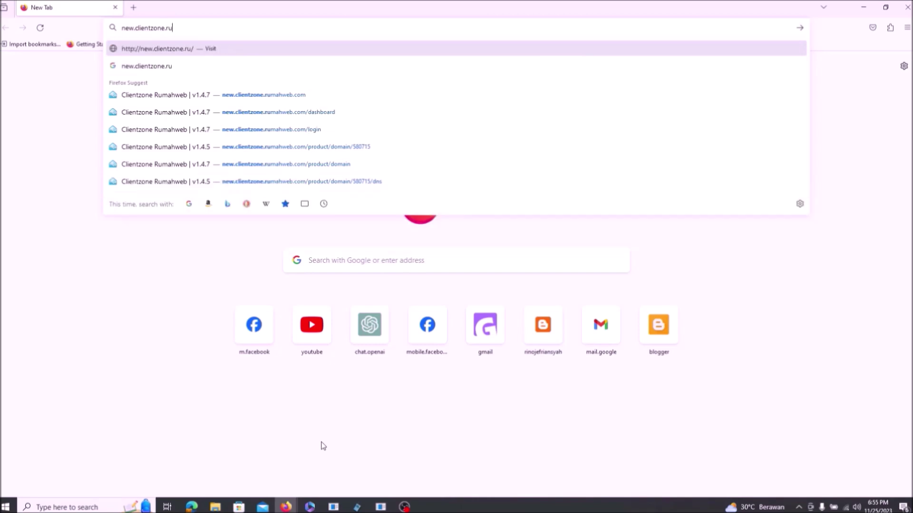
pyautogui.write('ma')
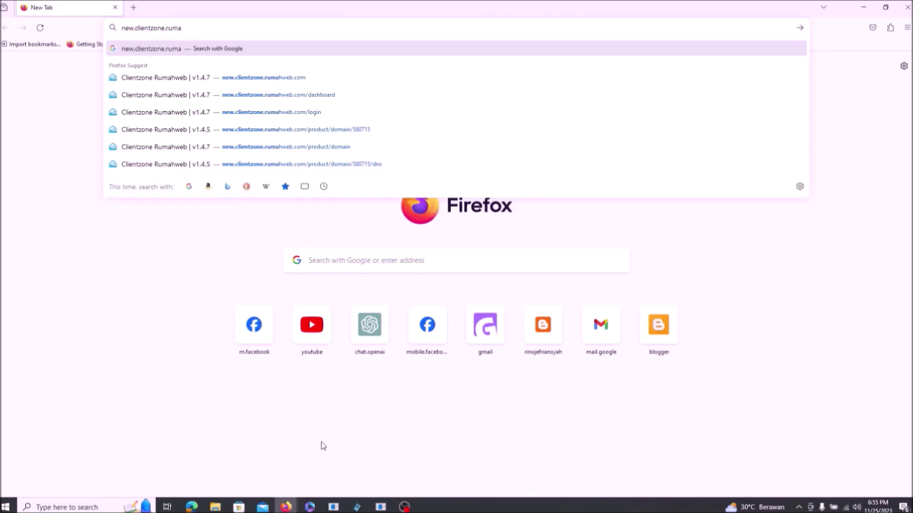
pyautogui.write('hweb')
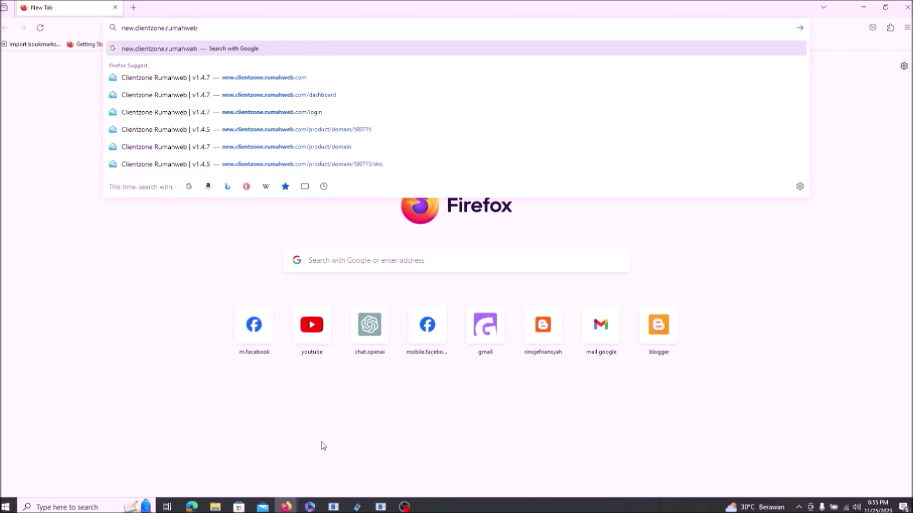
pyautogui.write('.')
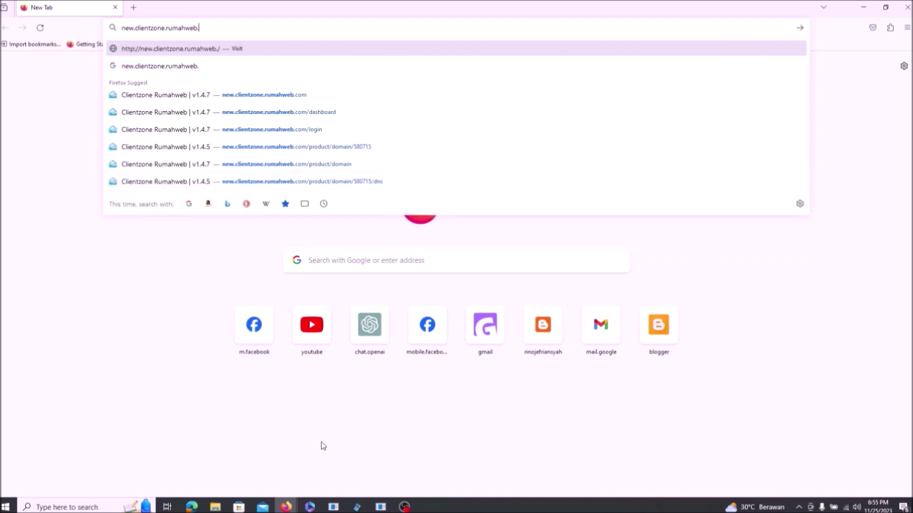
pyautogui.write('c')
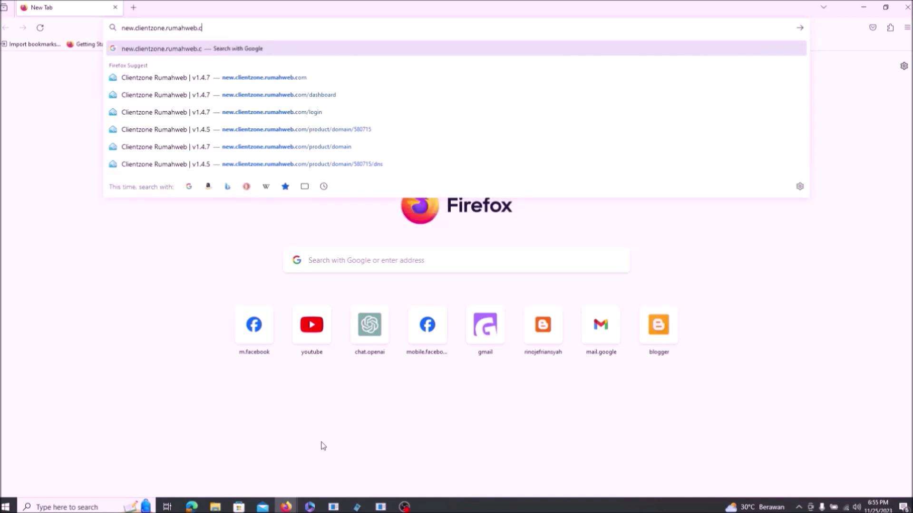
pyautogui.write('om')
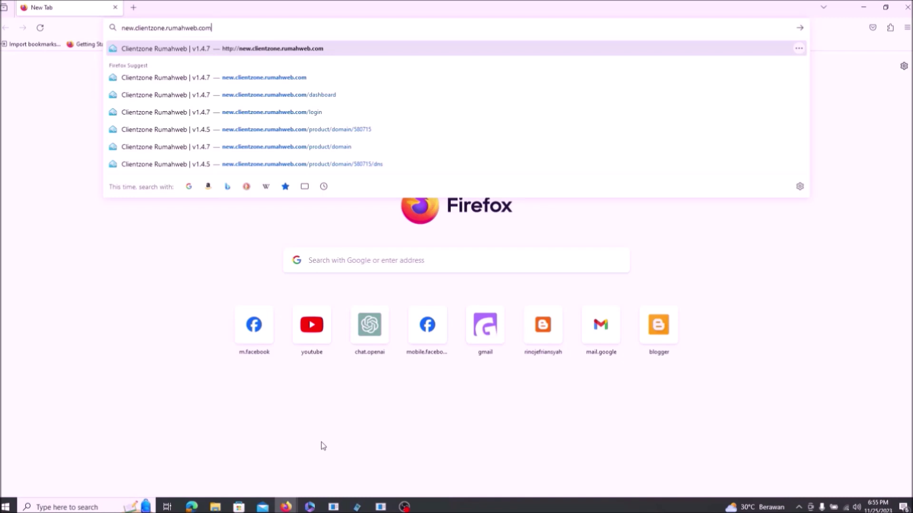
pyautogui.press('Return')
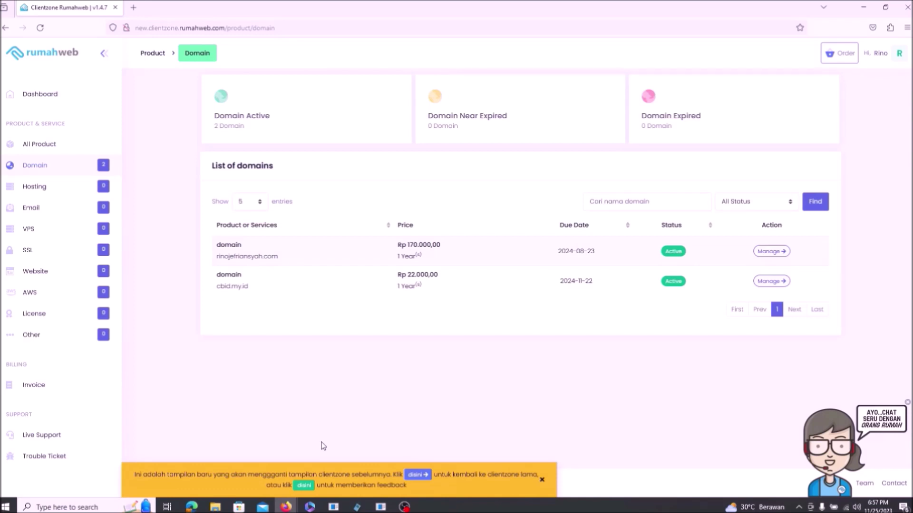
# Step: Open the DNS management of the cbid.my.id domain and start a new record
pyautogui.press('Return')
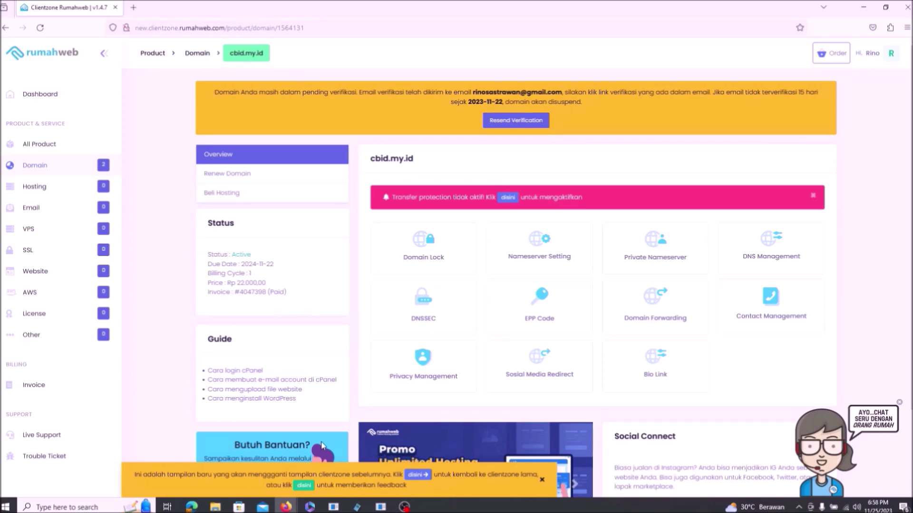
pyautogui.scroll(-2, 322, 445)
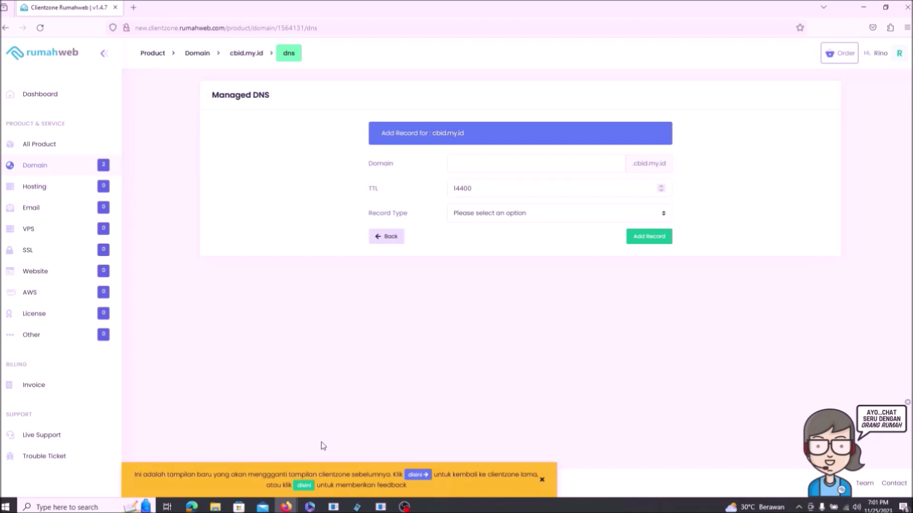
# Step: Add an A record for cbid.my.id pointing to 216.239.32.21, leaving the subdomain empty and copying the IP address for reuse
pyautogui.press('Tab')
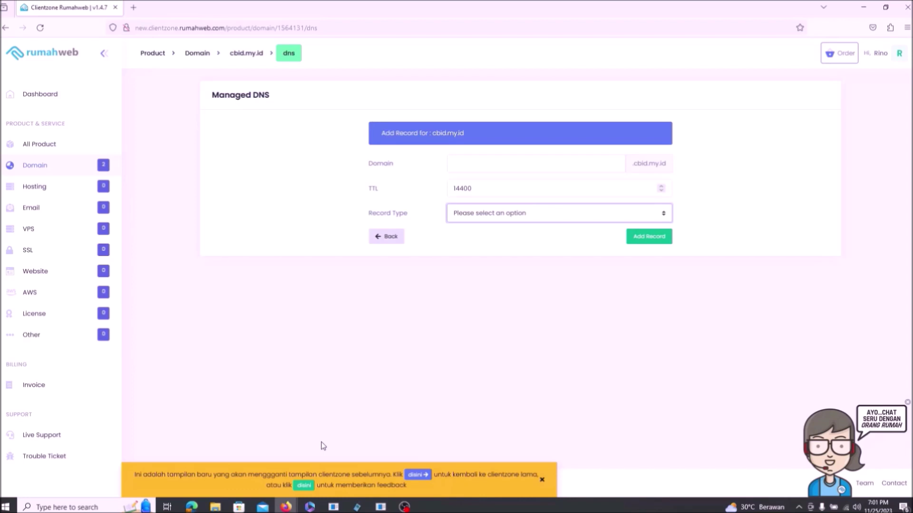
pyautogui.press('Down')
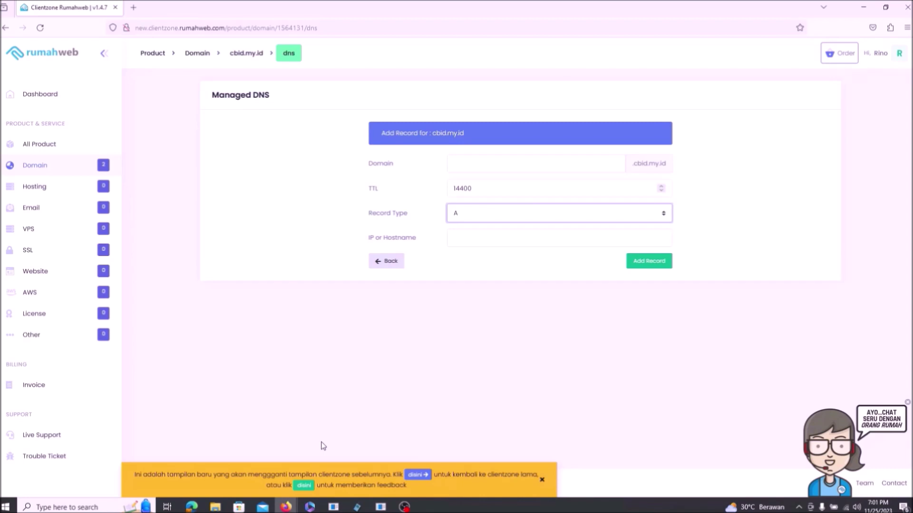
pyautogui.press('Tab')
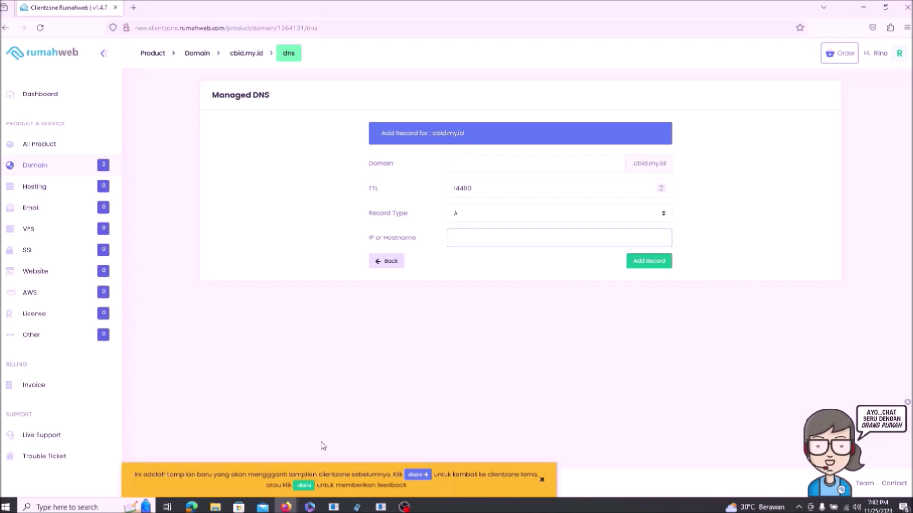
pyautogui.write('2')
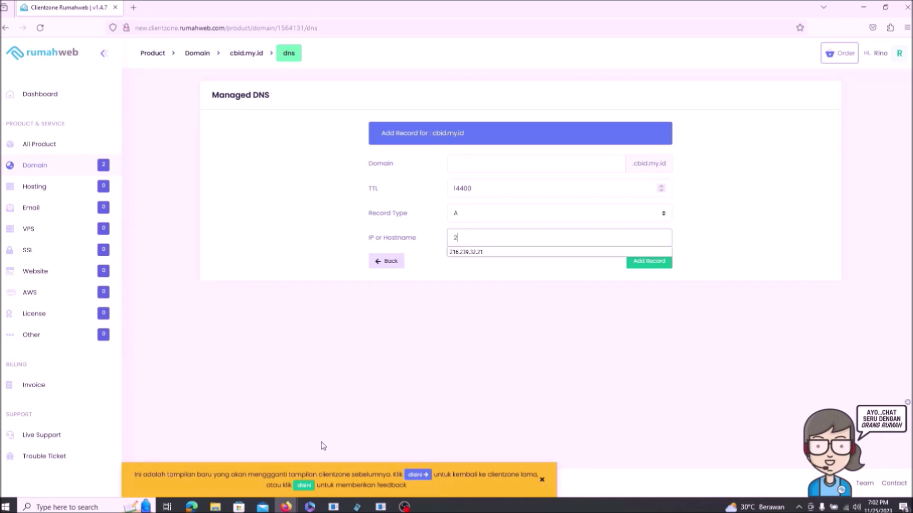
pyautogui.write('16.239.32.21')
pyautogui.hotkey('ctrl', 'a')
pyautogui.hotkey('ctrl', 'c')
pyautogui.click(323, 446)
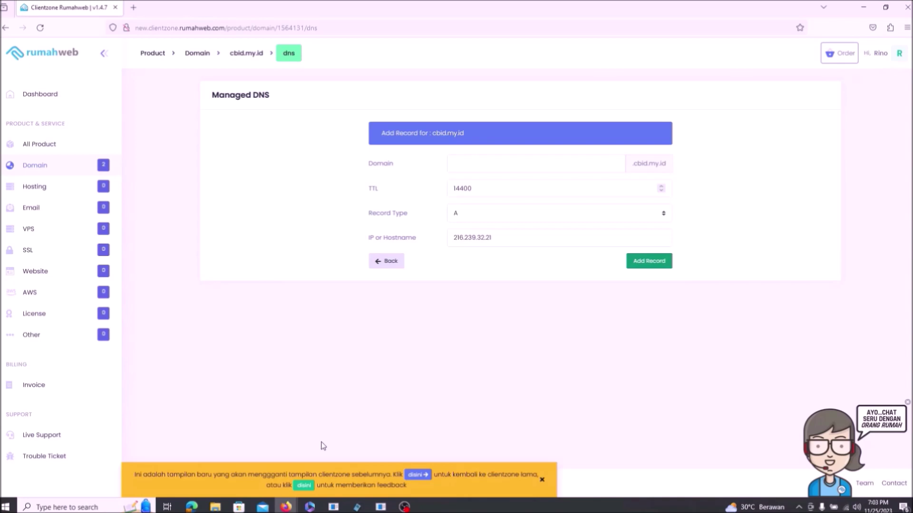
pyautogui.press('Return')
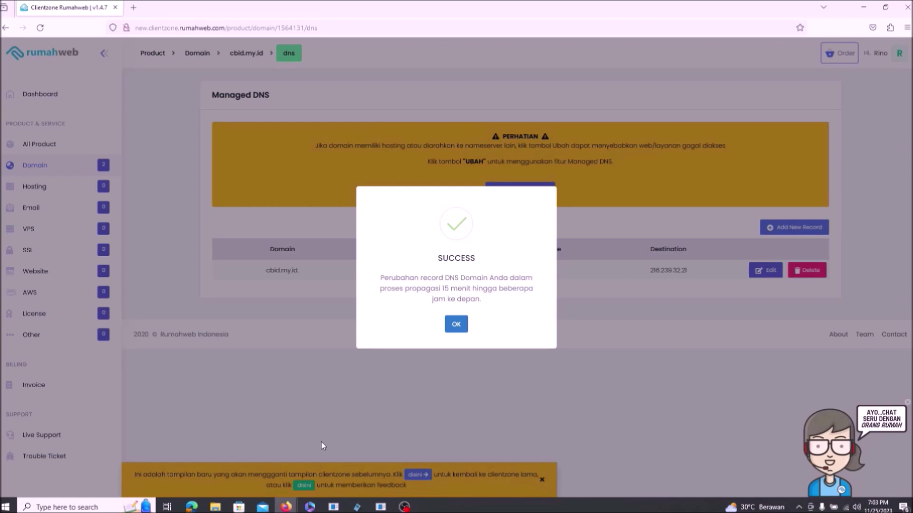
pyautogui.press('Return')
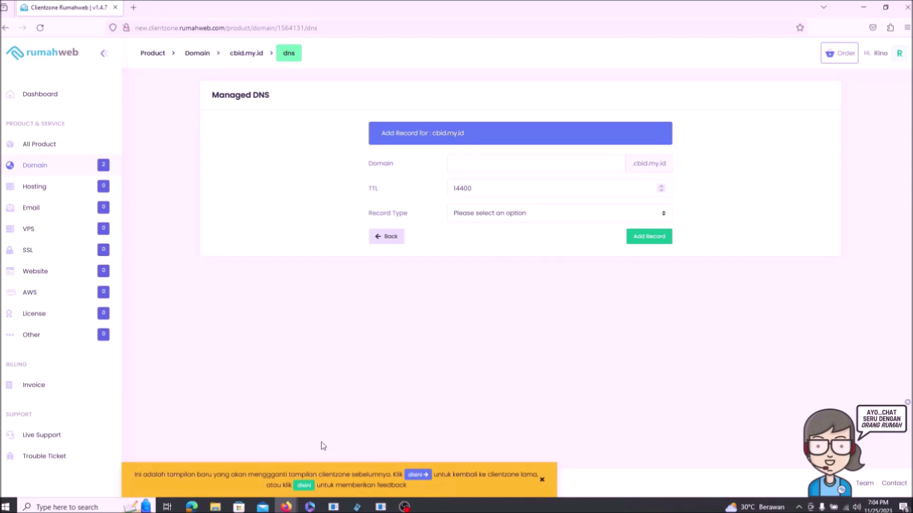
# Step: Add a second A record for cbid.my.id, changing the pasted IP address to 216.239.34.21
pyautogui.press('Tab')
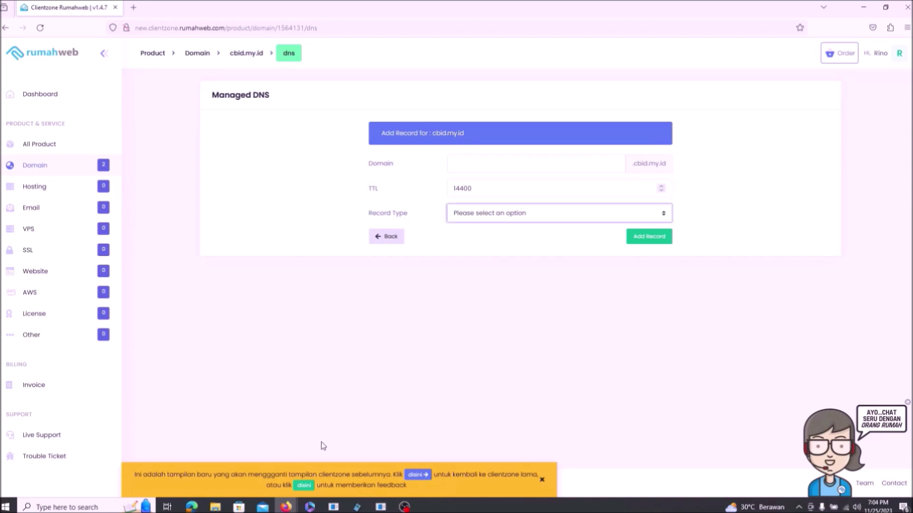
pyautogui.press('Down')
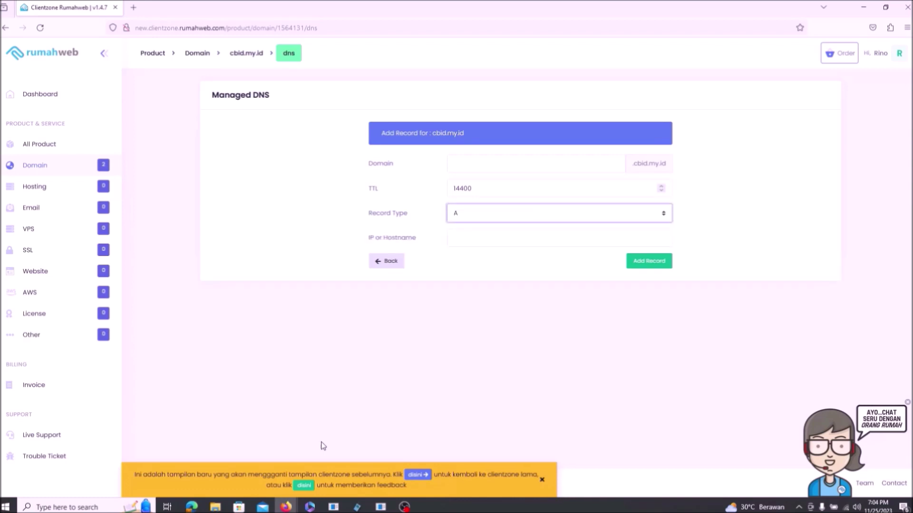
pyautogui.press('Tab')
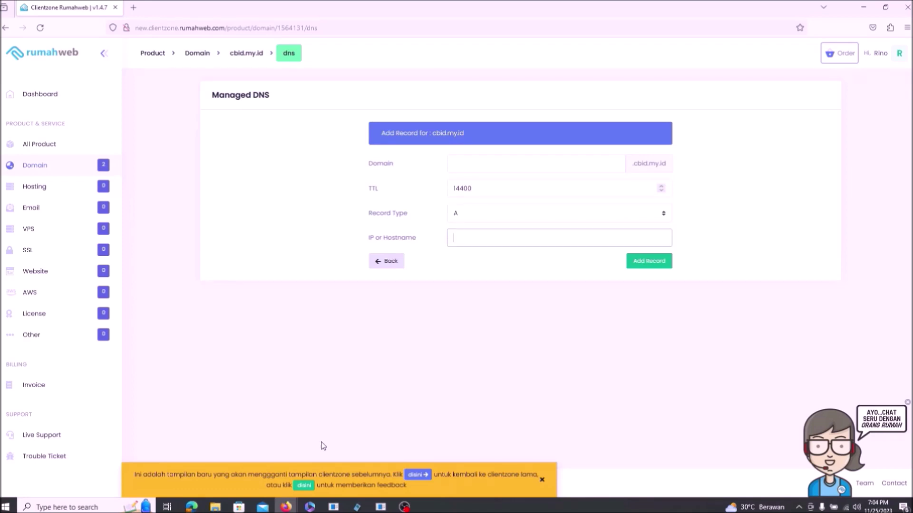
pyautogui.hotkey('ctrl', 'v')
pyautogui.press('Escape')
pyautogui.press('Right')
pyautogui.press('Right')
pyautogui.press('Right')
pyautogui.press('Right')
pyautogui.press('BackSpace')
pyautogui.write('4')
pyautogui.press('Right')
pyautogui.press('Tab')
pyautogui.press('Tab')
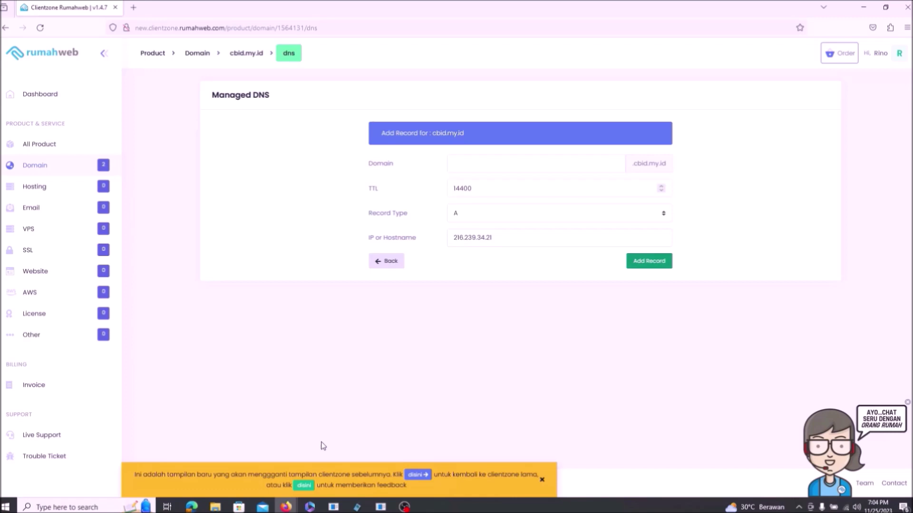
pyautogui.press('Return')
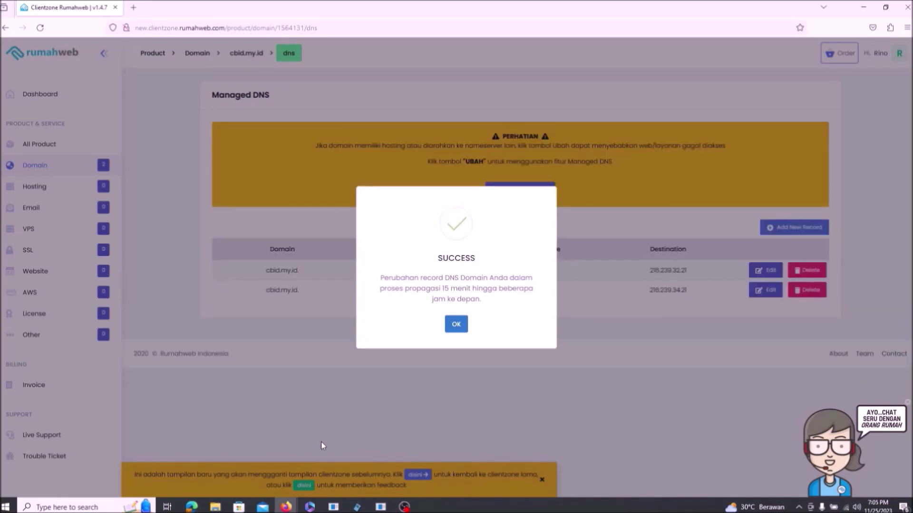
pyautogui.press('Return')
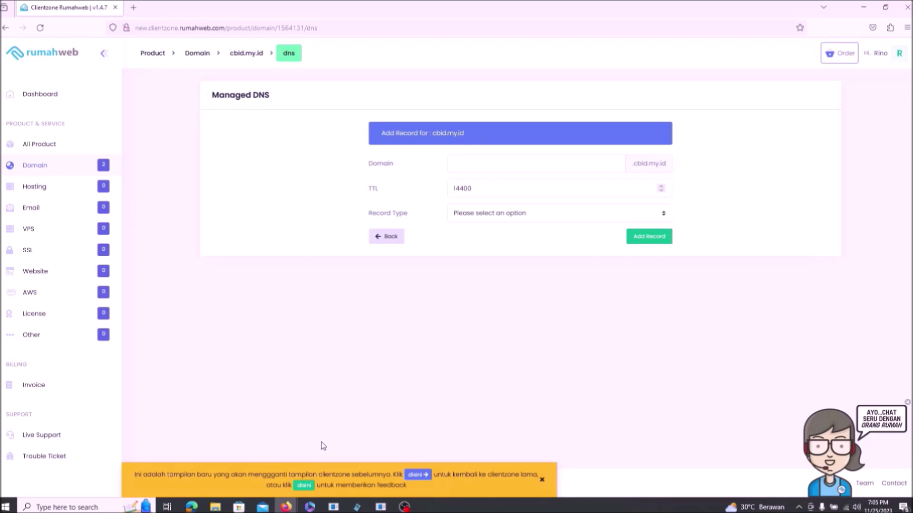
# Step: Add a third A record for cbid.my.id, changing the pasted IP address to 216.239.36.21
pyautogui.press('Tab')
pyautogui.press('Down')
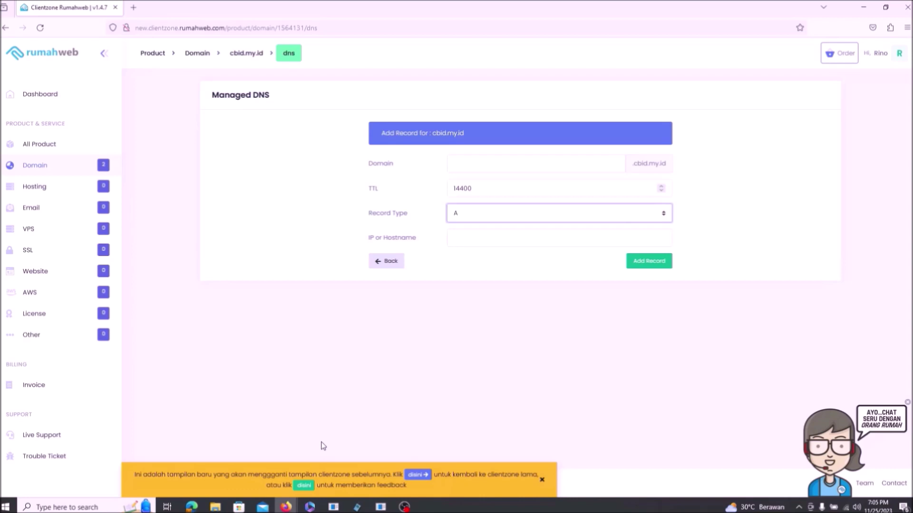
pyautogui.press('Tab')
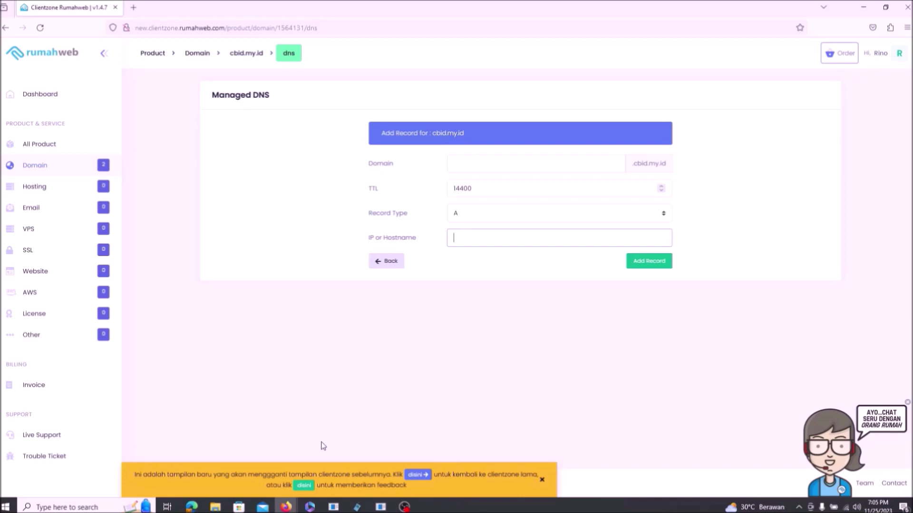
pyautogui.hotkey('ctrl', 'v')
pyautogui.press('Home')
pyautogui.press('Right')
pyautogui.press('Right')
pyautogui.press('BackSpace')
pyautogui.write('6')
pyautogui.press('End')
pyautogui.click(323, 445)
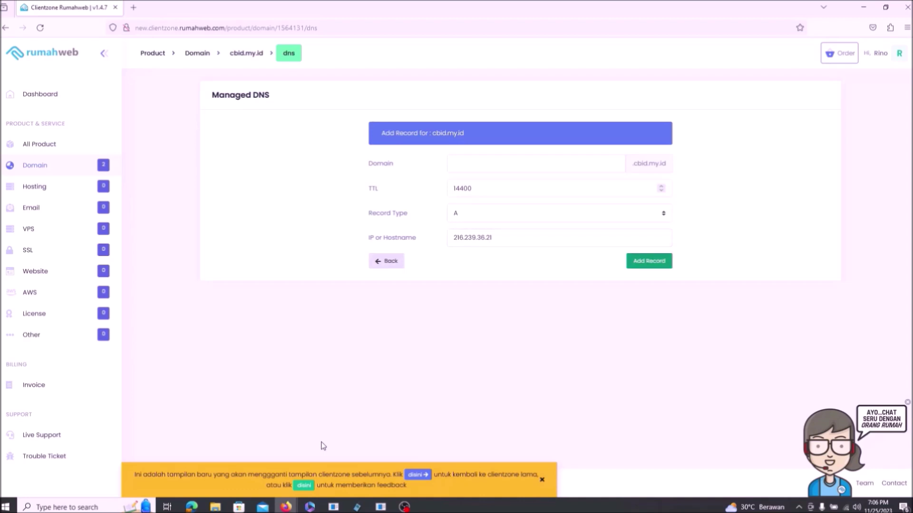
pyautogui.press('Return')
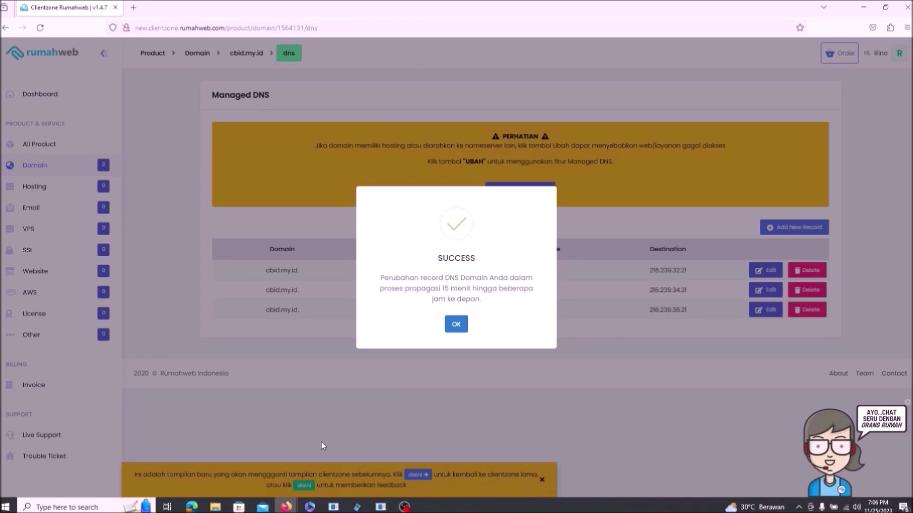
pyautogui.click(323, 446)
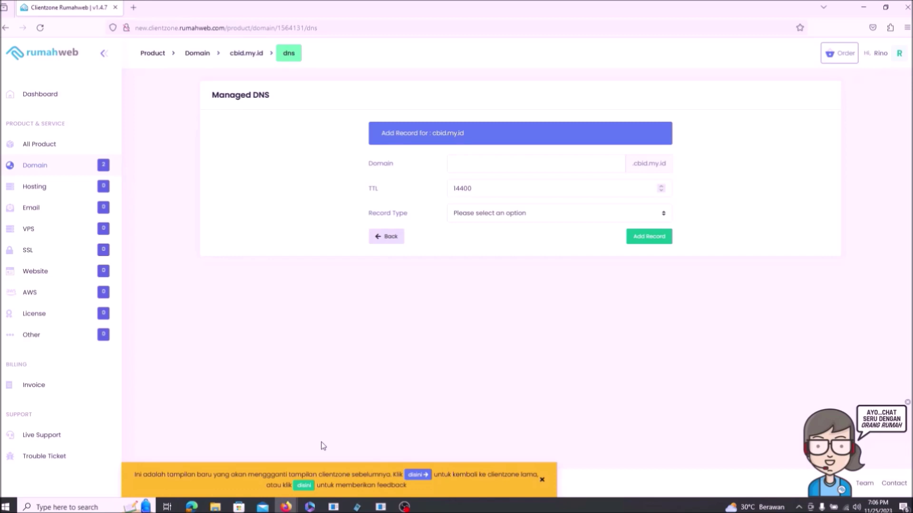
# Step: Add a fourth A record for cbid.my.id, changing the pasted IP address to 216.239.38.21
pyautogui.press('Tab')
pyautogui.press('Down')
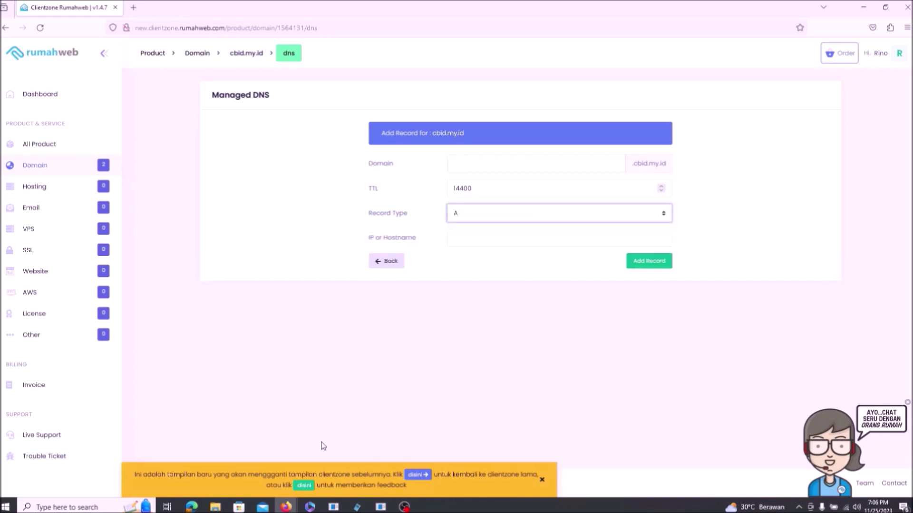
pyautogui.press('Tab')
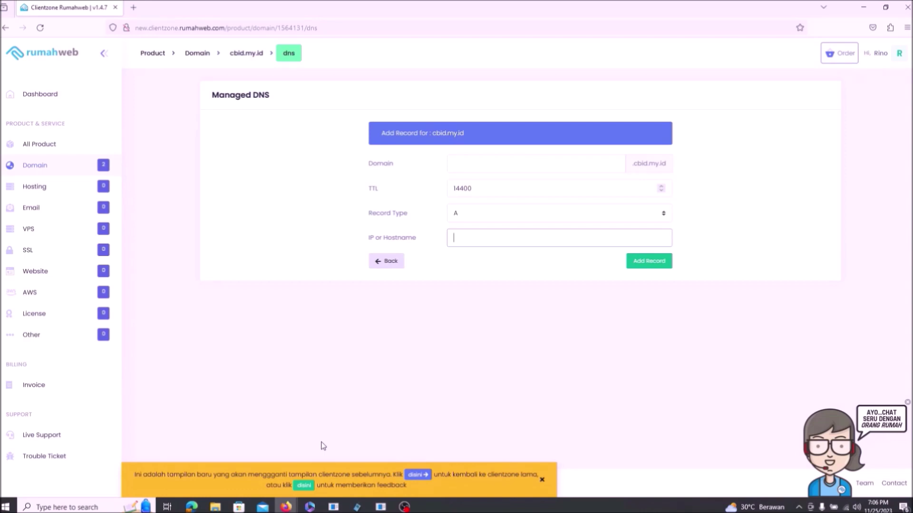
pyautogui.hotkey('ctrl', 'v')
pyautogui.press('Escape')
pyautogui.press('Left')
pyautogui.press('Left')
pyautogui.press('Left')
pyautogui.press('BackSpace')
pyautogui.write('8')
pyautogui.press('Home')
pyautogui.click(322, 446)
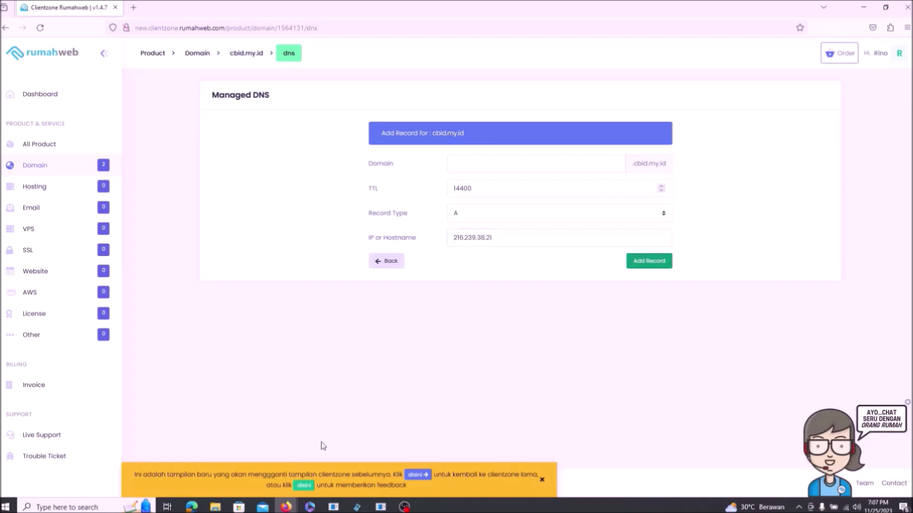
pyautogui.press('Return')
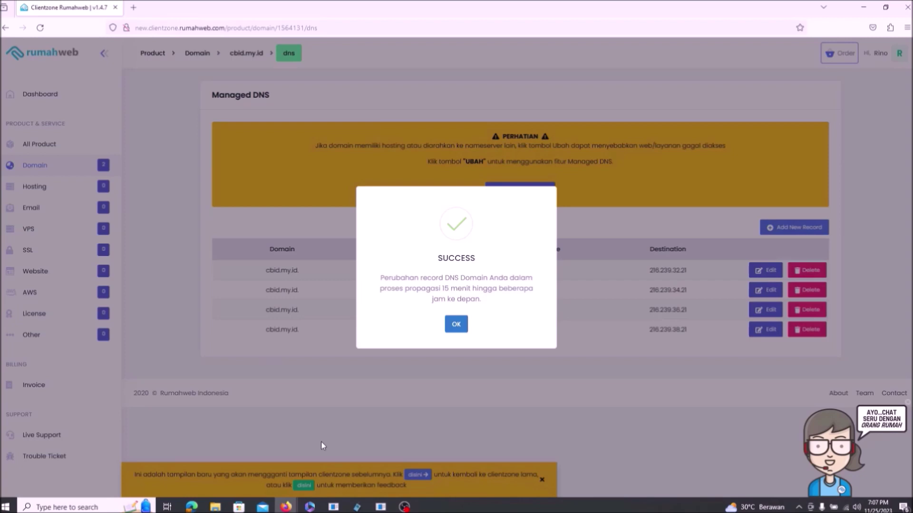
pyautogui.click(321, 446)
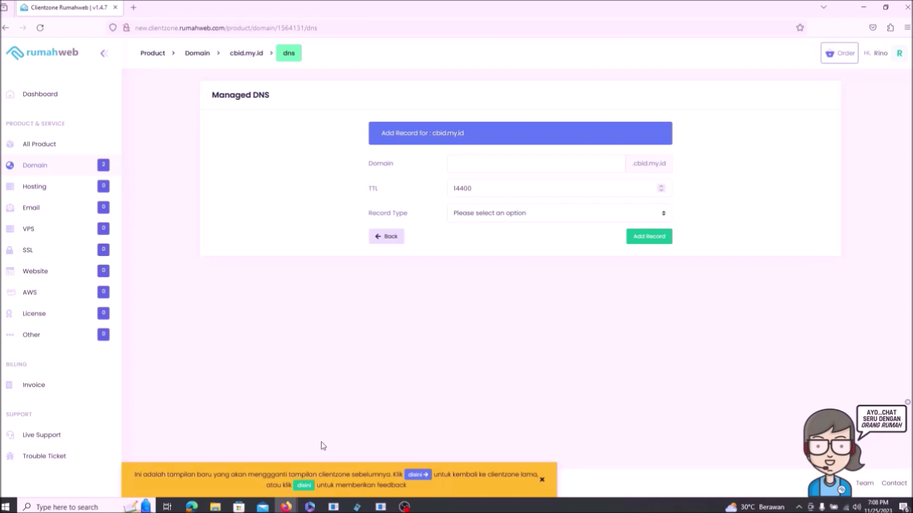
# Step: In a new DNS record for cbid.my.id, set the domain to www and the record type to CNAME
pyautogui.press('Tab')
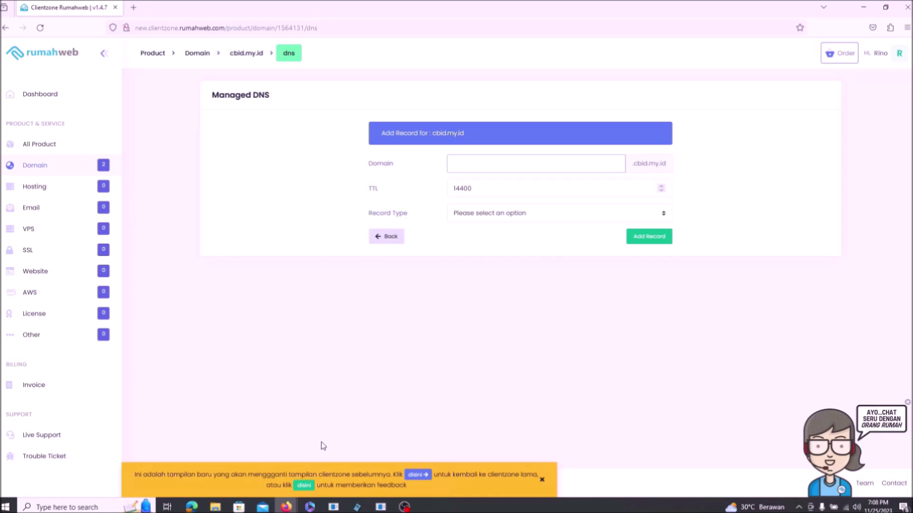
pyautogui.write('www')
pyautogui.press('Tab')
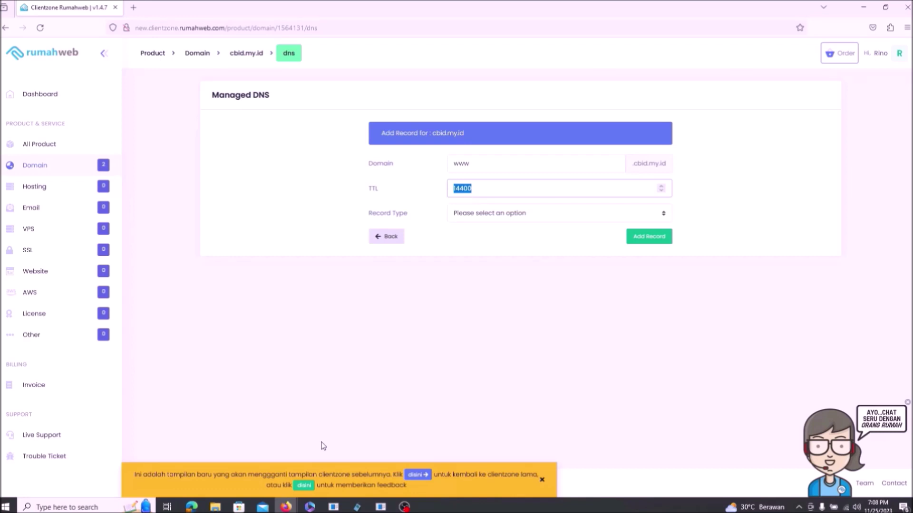
pyautogui.press('Tab')
pyautogui.press('Down')
pyautogui.press('Down')
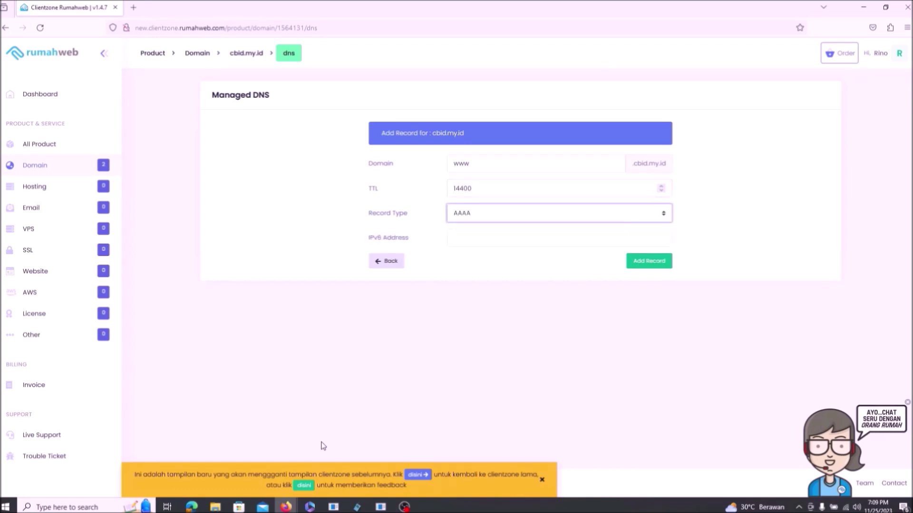
pyautogui.press('Down')
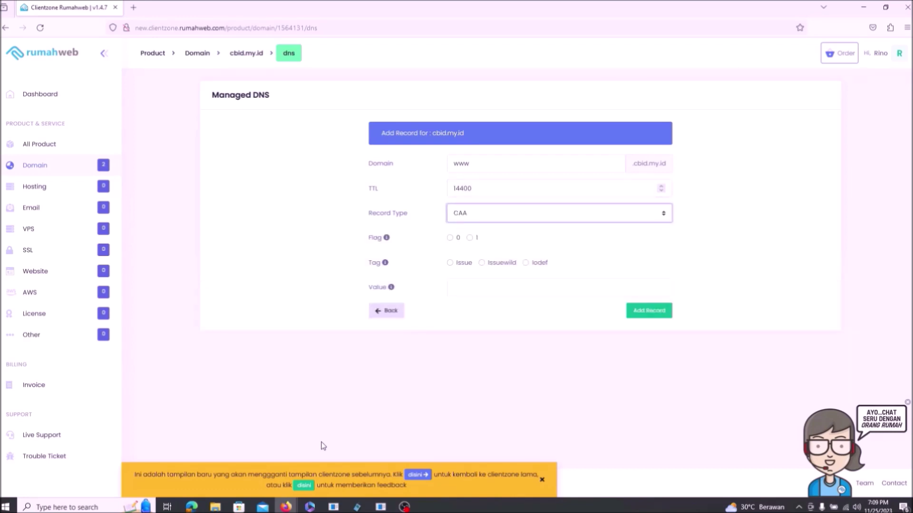
pyautogui.press('Down')
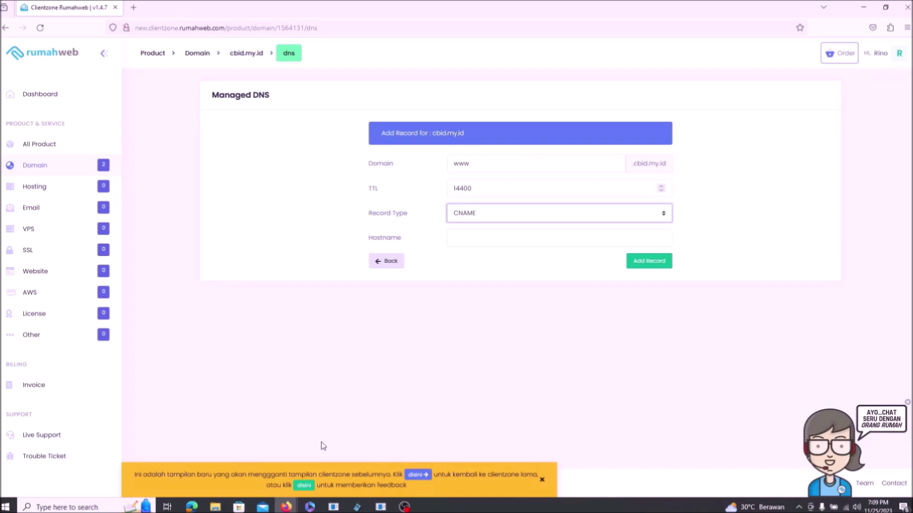
# Step: Set the www CNAME record's hostname to ghs.google.com and add the record
pyautogui.press('Tab')
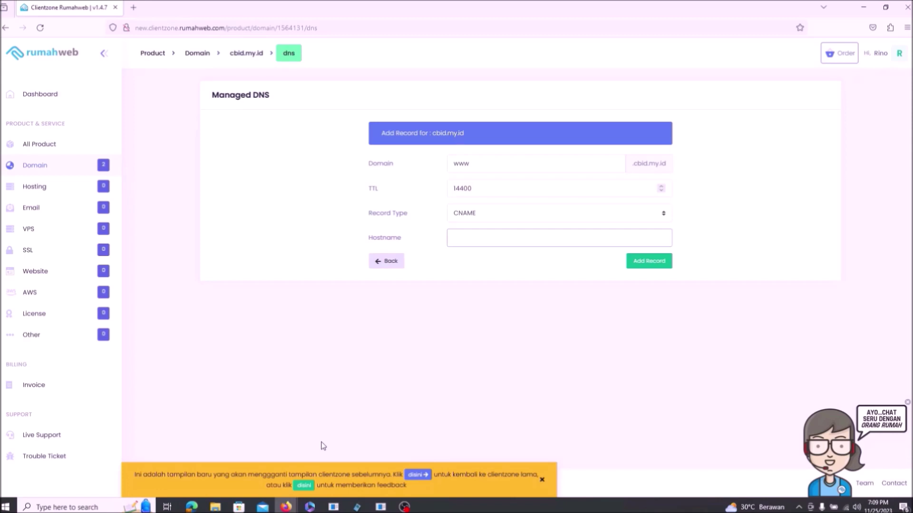
pyautogui.hotkey('alt', 'Tab')
pyautogui.write('ghs.google.com')
pyautogui.press('Escape')
pyautogui.press('Right')
pyautogui.press('Right')
pyautogui.press('Right')
pyautogui.click(323, 446)
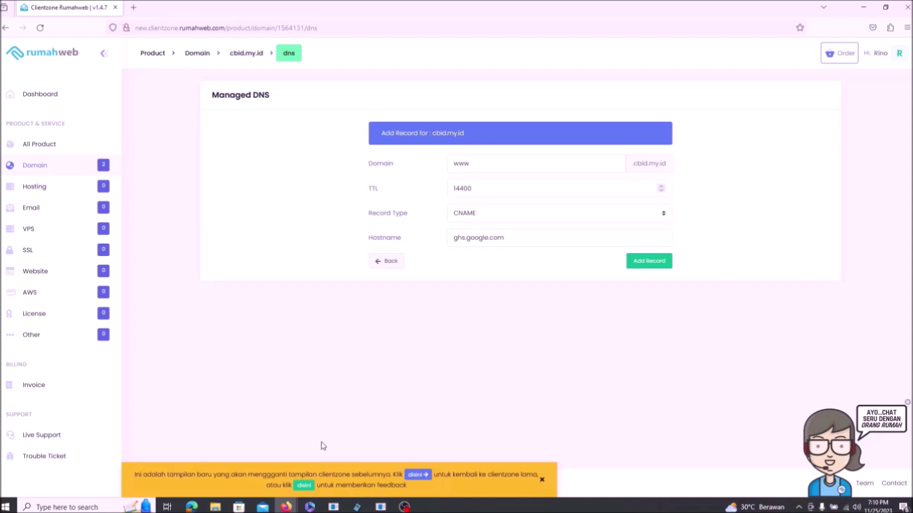
pyautogui.press('Return')
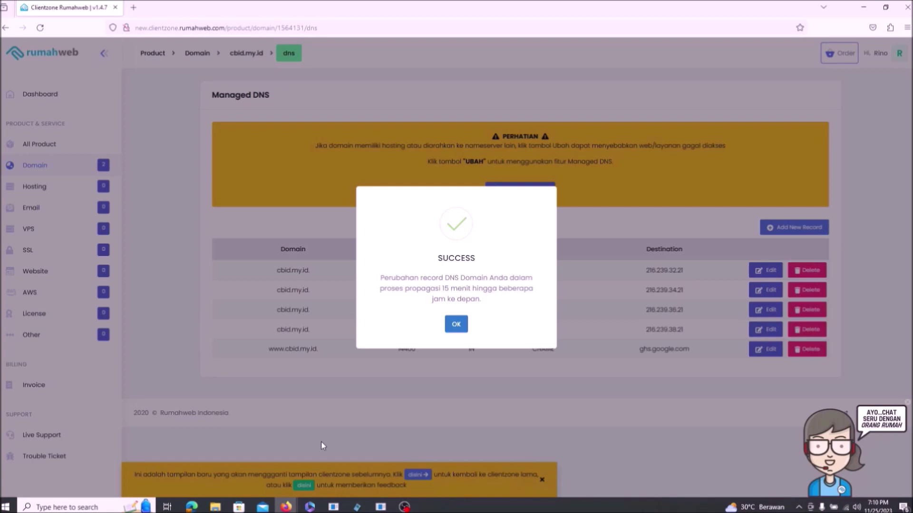
pyautogui.click(322, 445)
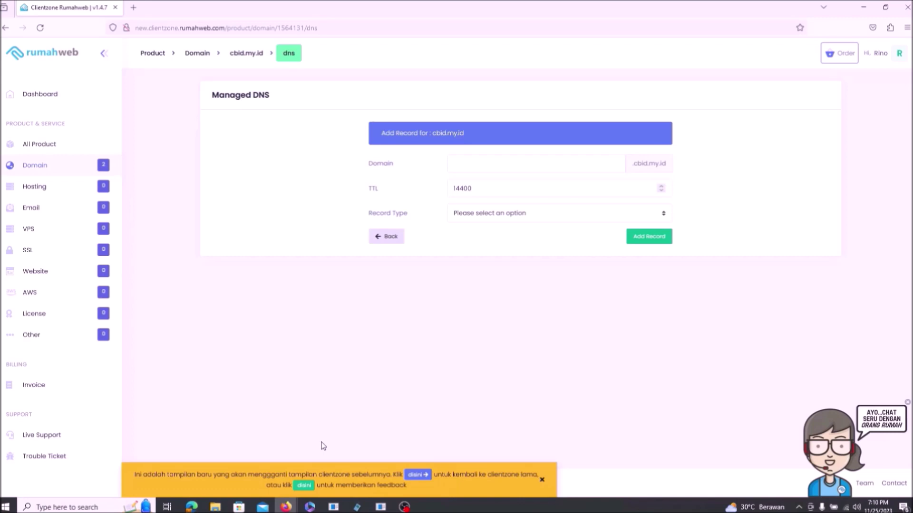
# Step: In the new DNS record for cbid.my.id, enter the verification name from Blogger's custom domain dialog as the domain and set the type to CNAME
pyautogui.hotkey('alt', 'Tab')
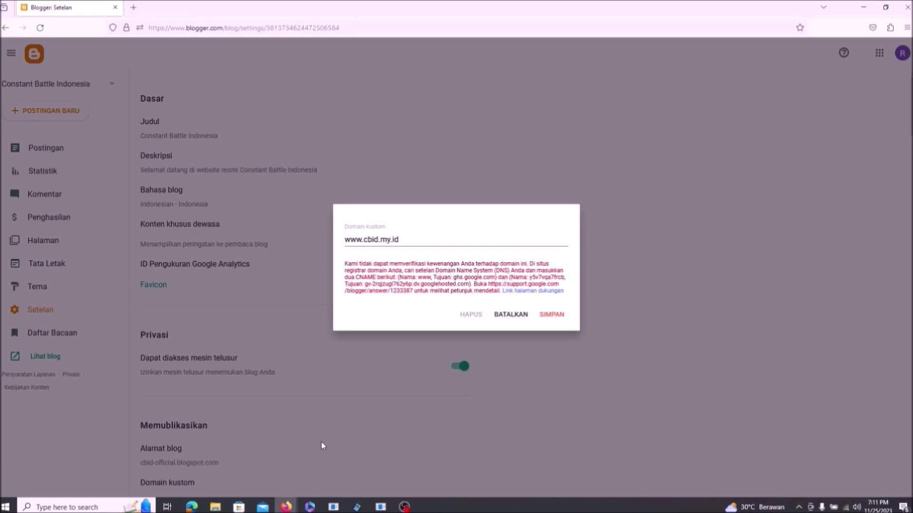
pyautogui.hotkey('alt', 'Tab')
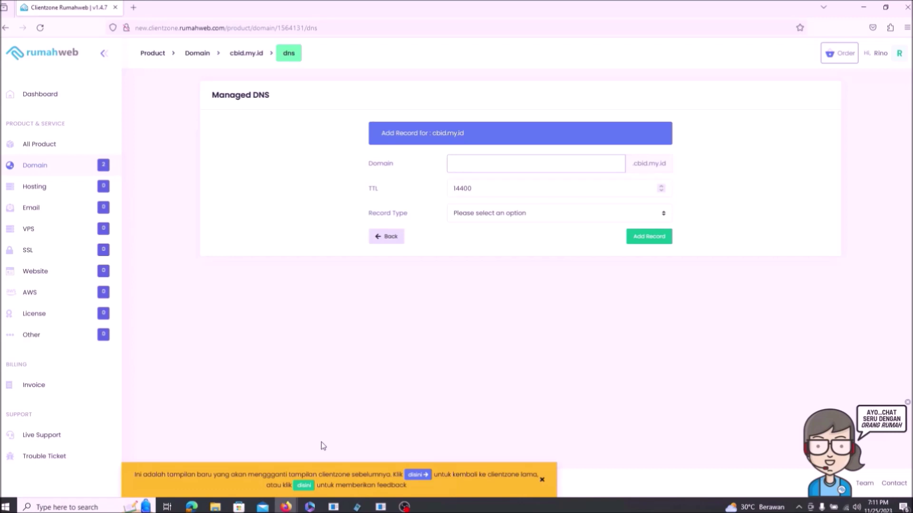
pyautogui.write('y5v7vqa7frcb')
pyautogui.press('Tab')
pyautogui.press('Tab')
pyautogui.press('Down')
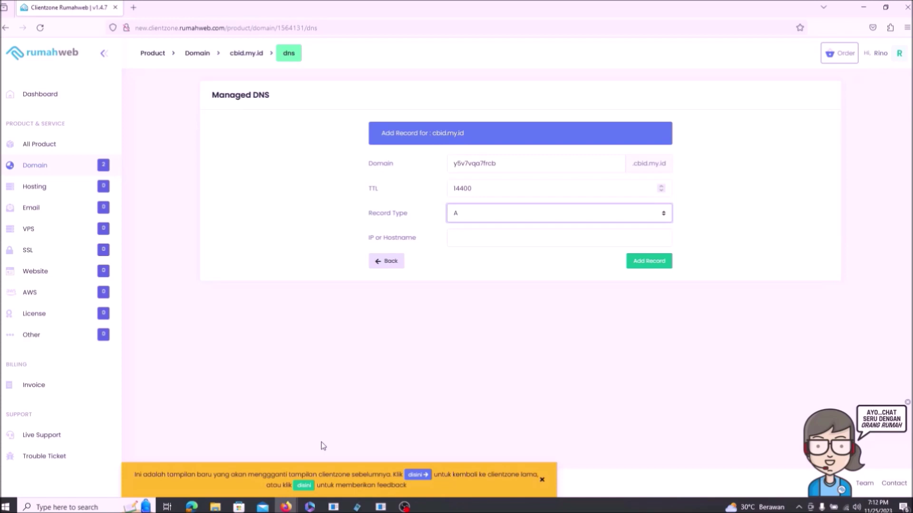
pyautogui.press('Down')
pyautogui.press('Down')
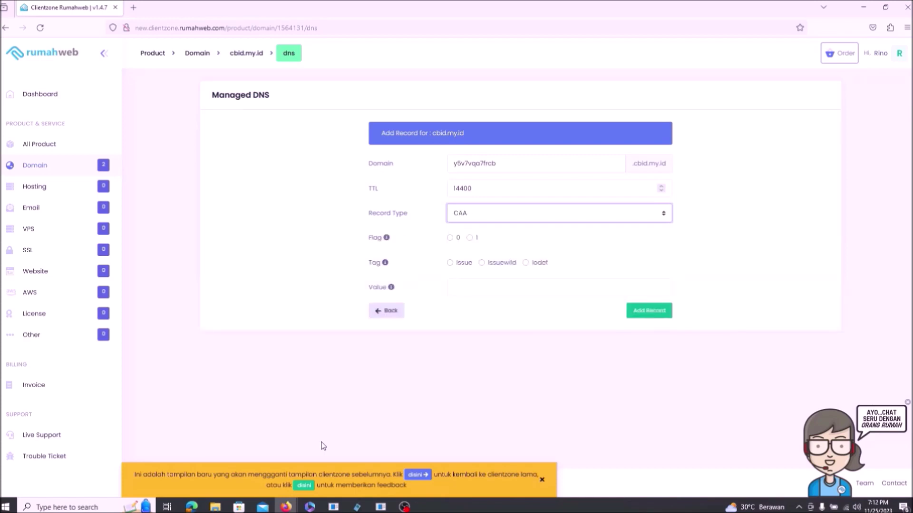
pyautogui.press('Down')
pyautogui.press('Down')
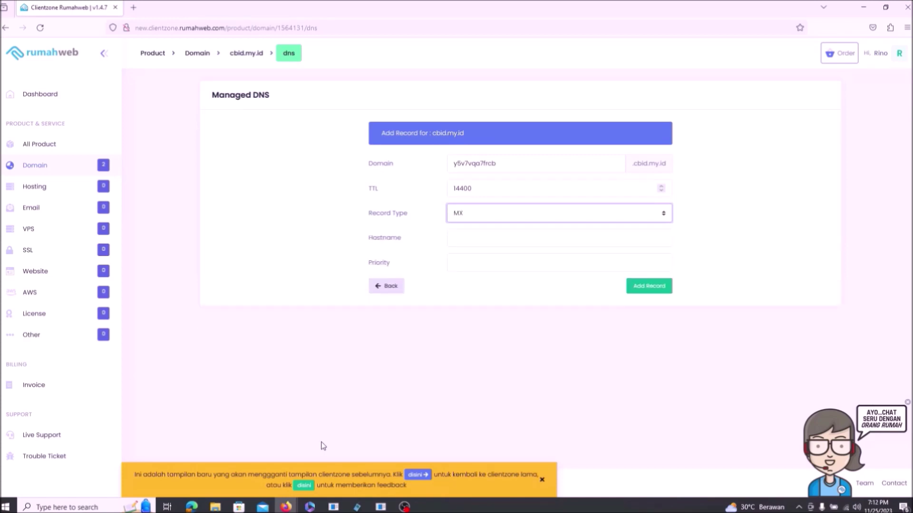
pyautogui.press('Up')
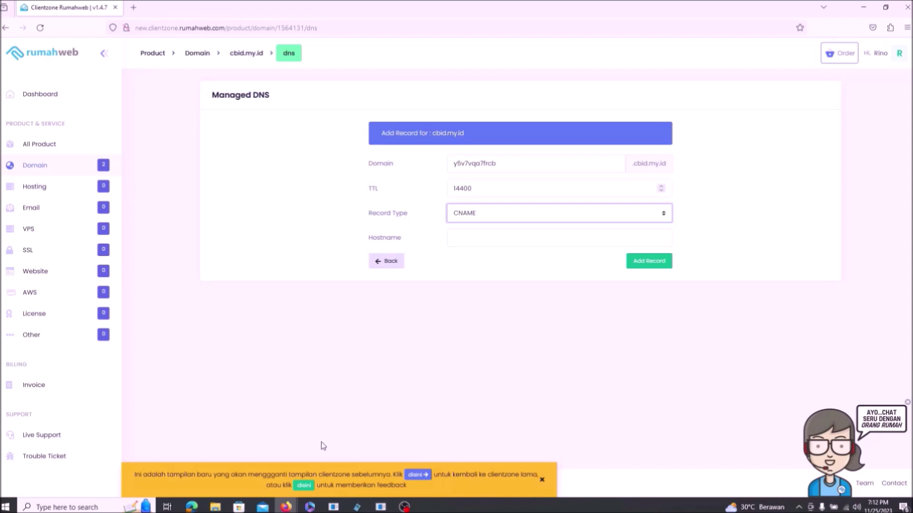
# Step: Set the verification CNAME record's hostname to the googlehosted.com verification target given by Blogger and add the record
pyautogui.press('Tab')
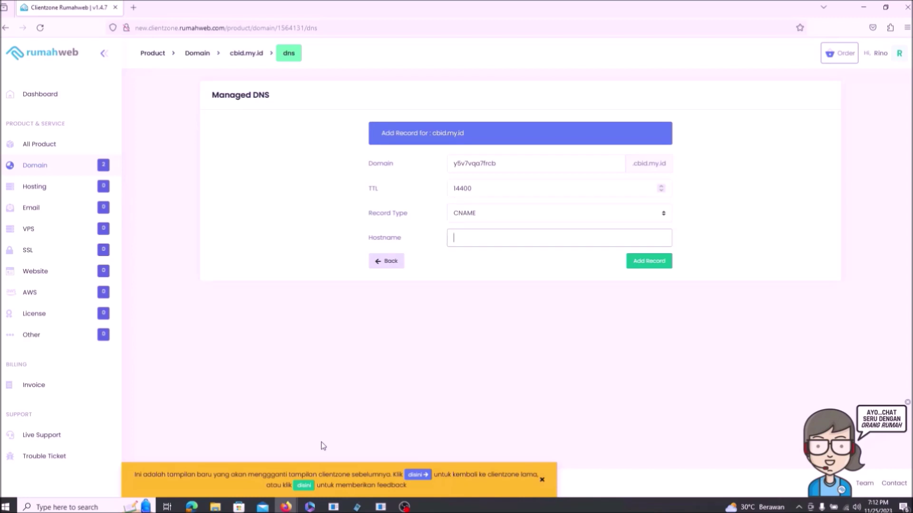
pyautogui.hotkey('alt', 'Tab')
pyautogui.write('gv-2rqjzugl762y6p.dv.googlehosted.com')
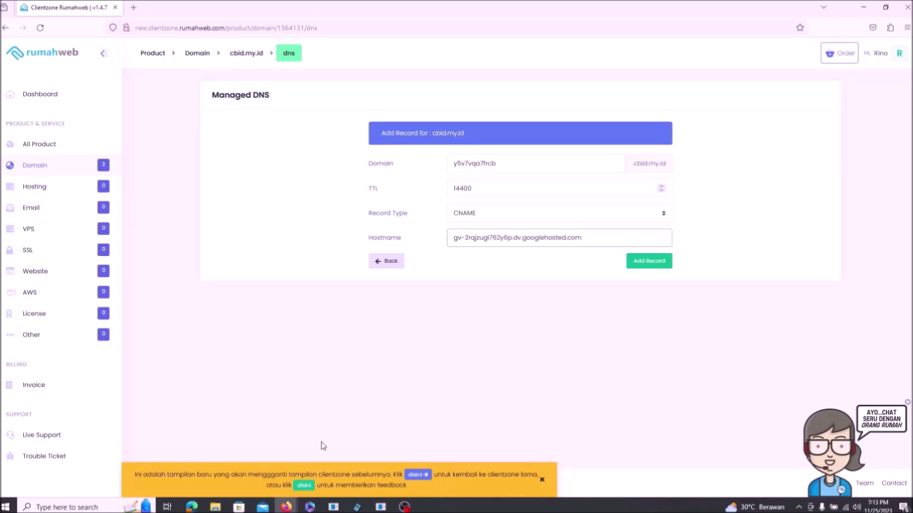
pyautogui.click(323, 445)
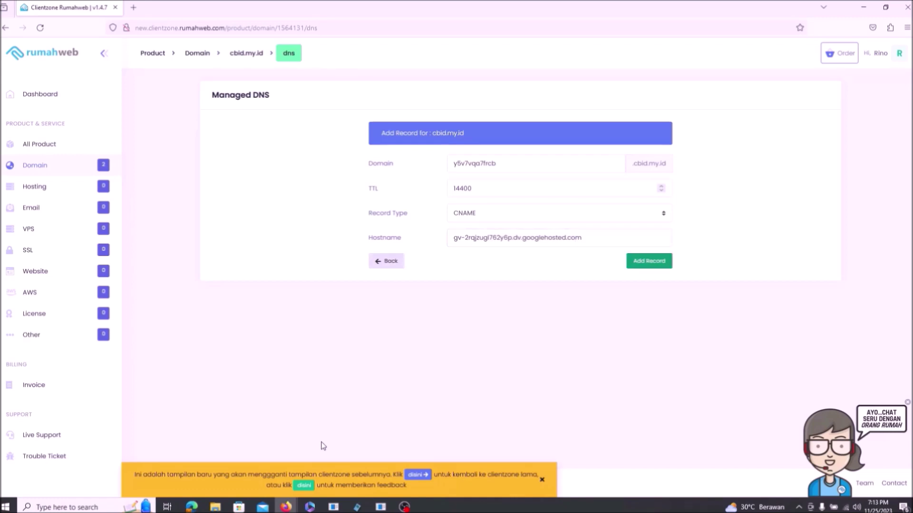
pyautogui.press('Return')
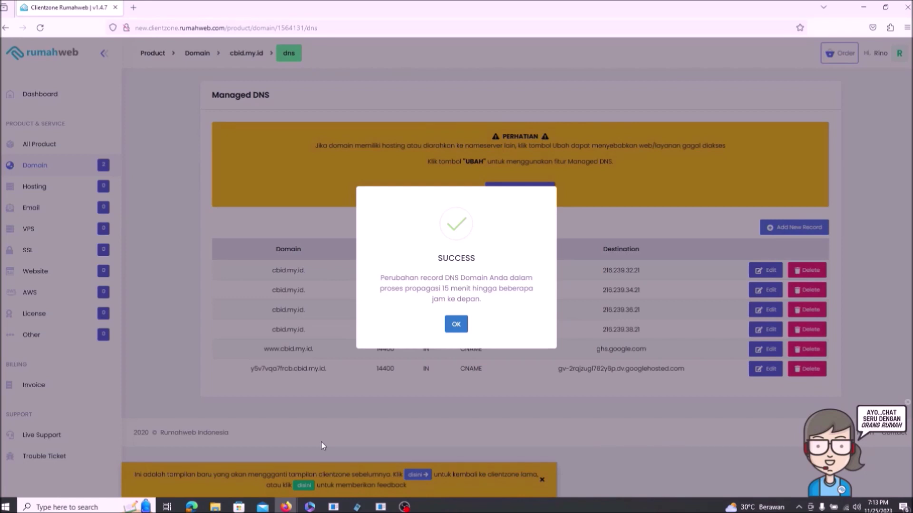
pyautogui.click(322, 446)
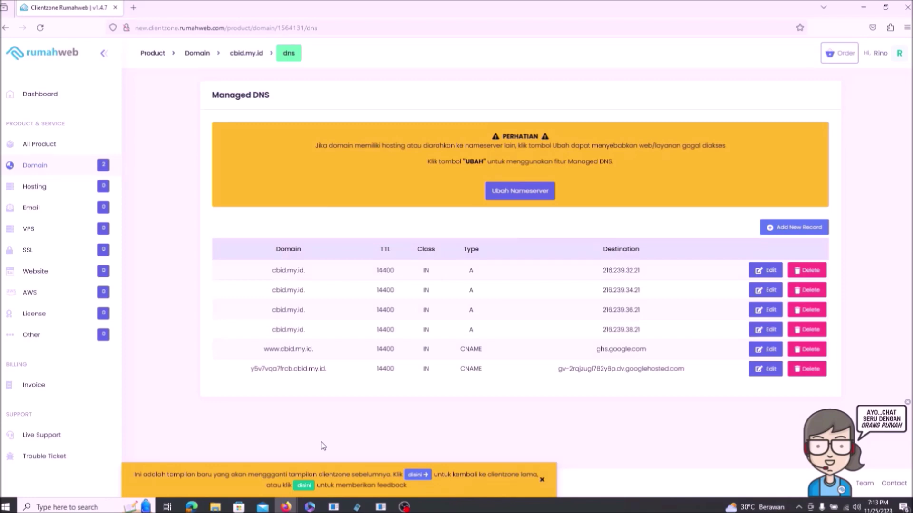
pyautogui.hotkey('alt', 'Tab')
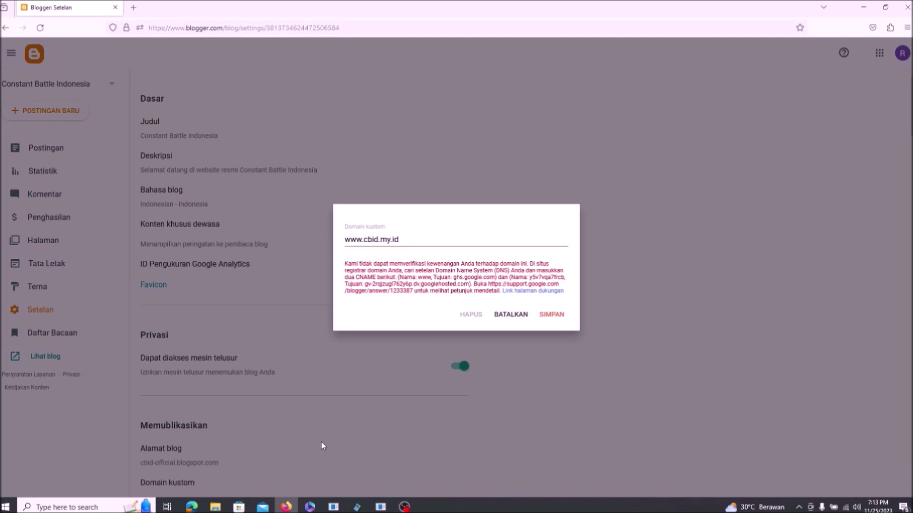
pyautogui.press('Return')
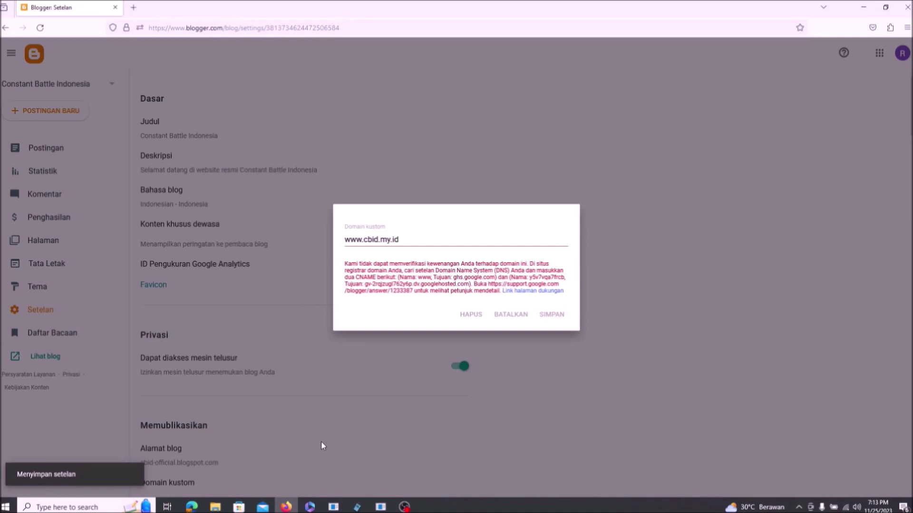
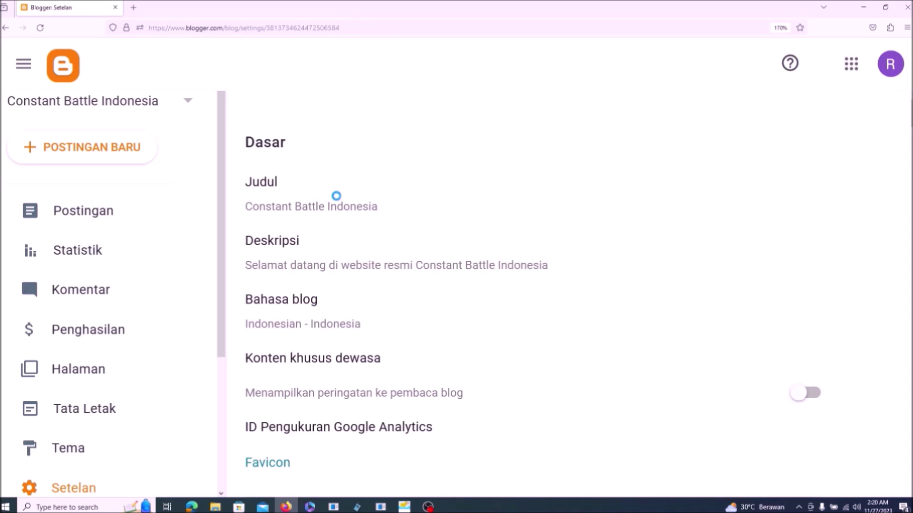
pyautogui.scroll(-5, 336, 196)
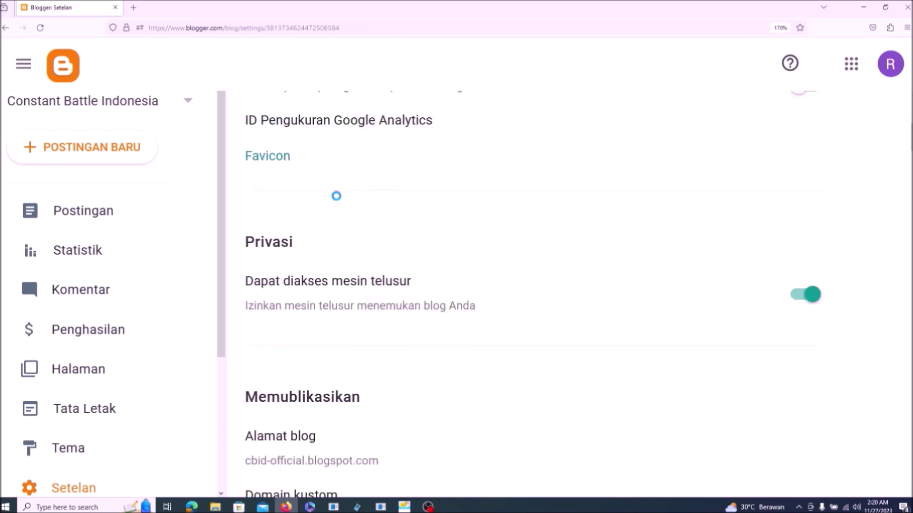
pyautogui.scroll(-5, 336, 196)
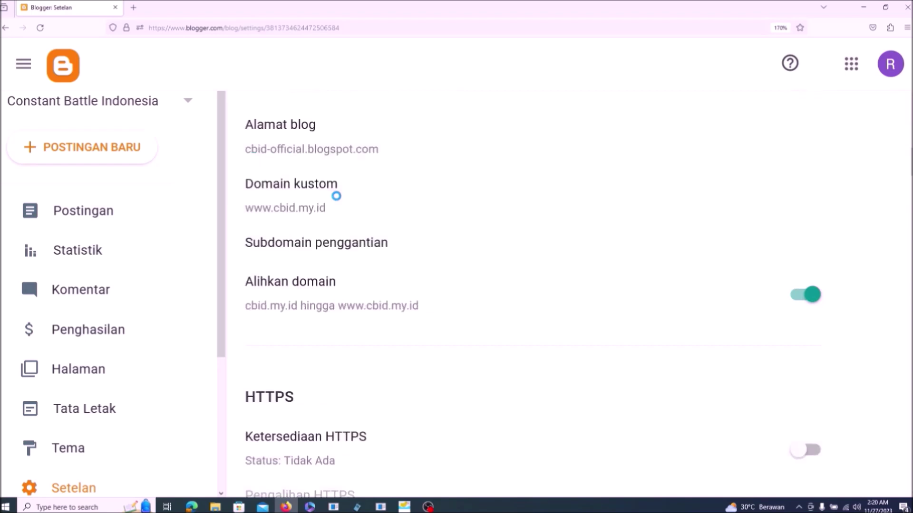